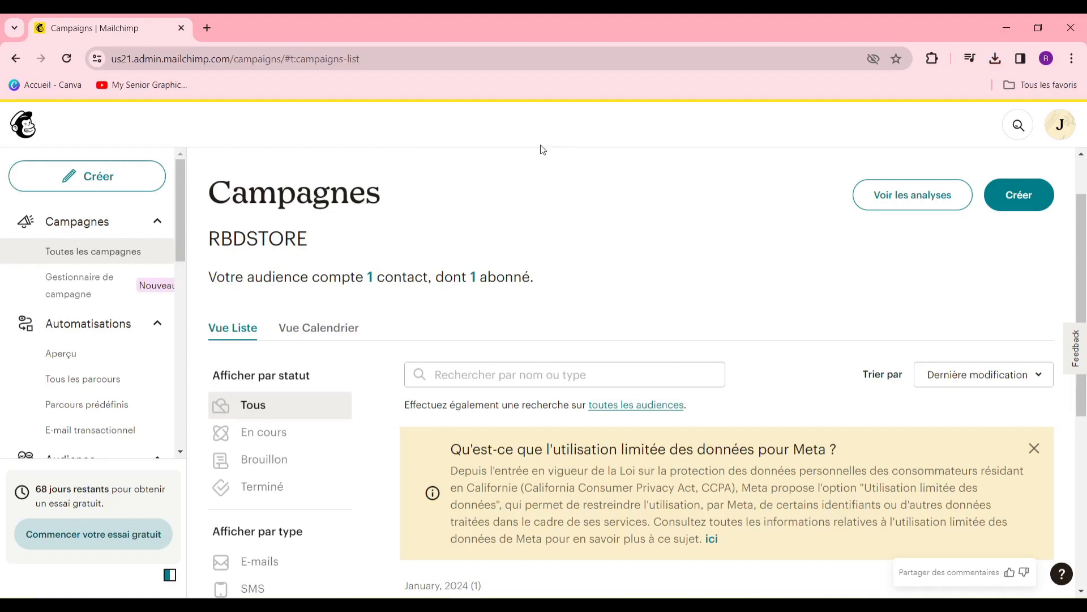
pyautogui.scroll(-5, 506, 181)
pyautogui.scroll(5, 504, 190)
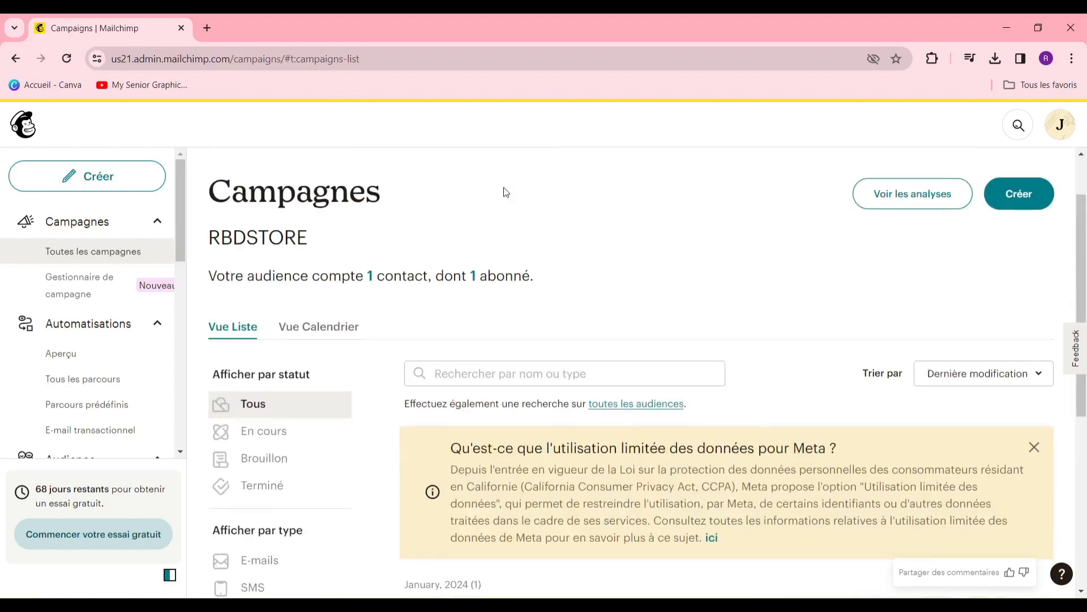
pyautogui.scroll(-1, 506, 192)
pyautogui.scroll(1, 505, 193)
pyautogui.scroll(-4, 505, 191)
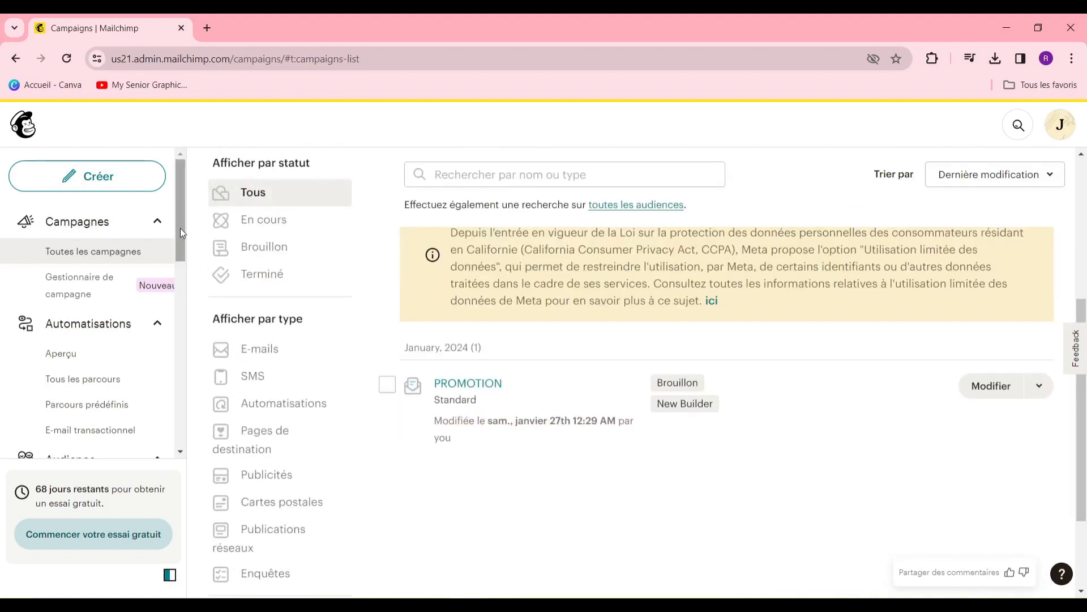
pyautogui.scroll(-1, 180, 226)
pyautogui.scroll(1, 176, 243)
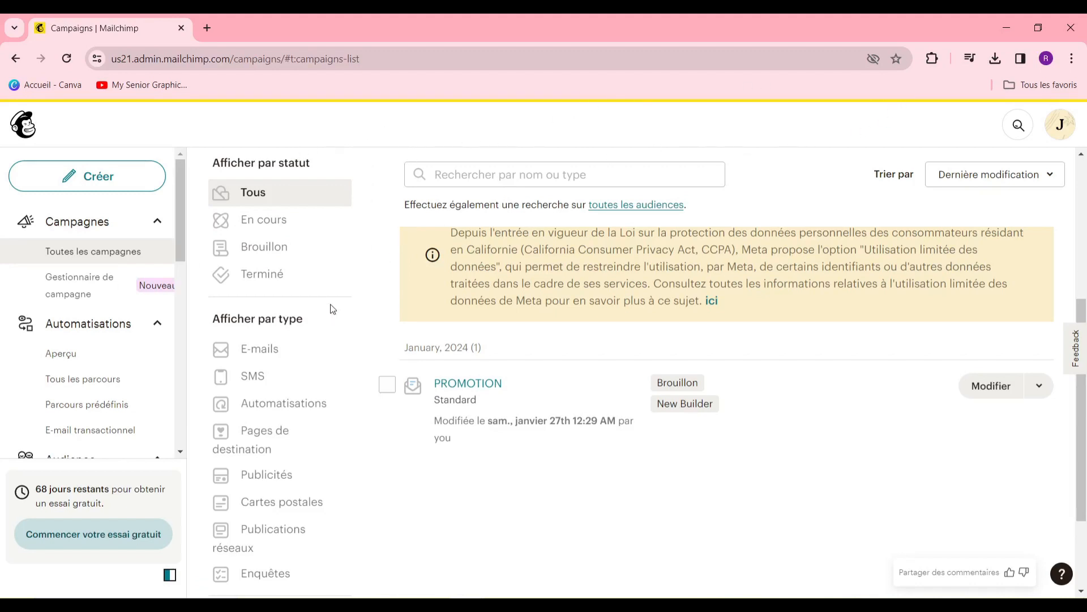
# Open the Site Web dashboard from the site navigation.
pyautogui.scroll(-5, 160, 323)
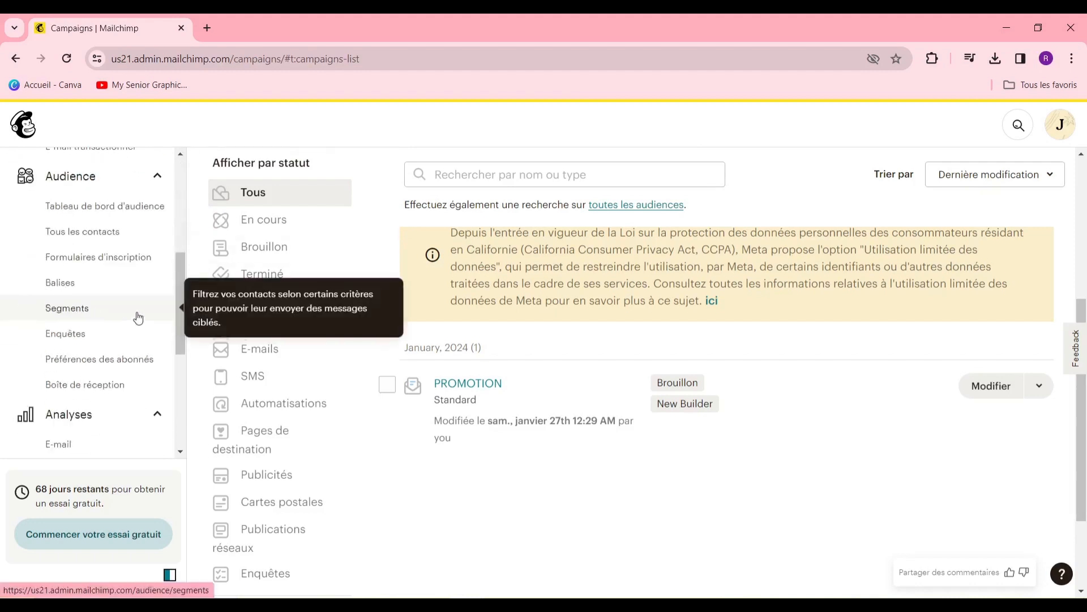
pyautogui.scroll(5, 136, 315)
pyautogui.scroll(-8, 132, 317)
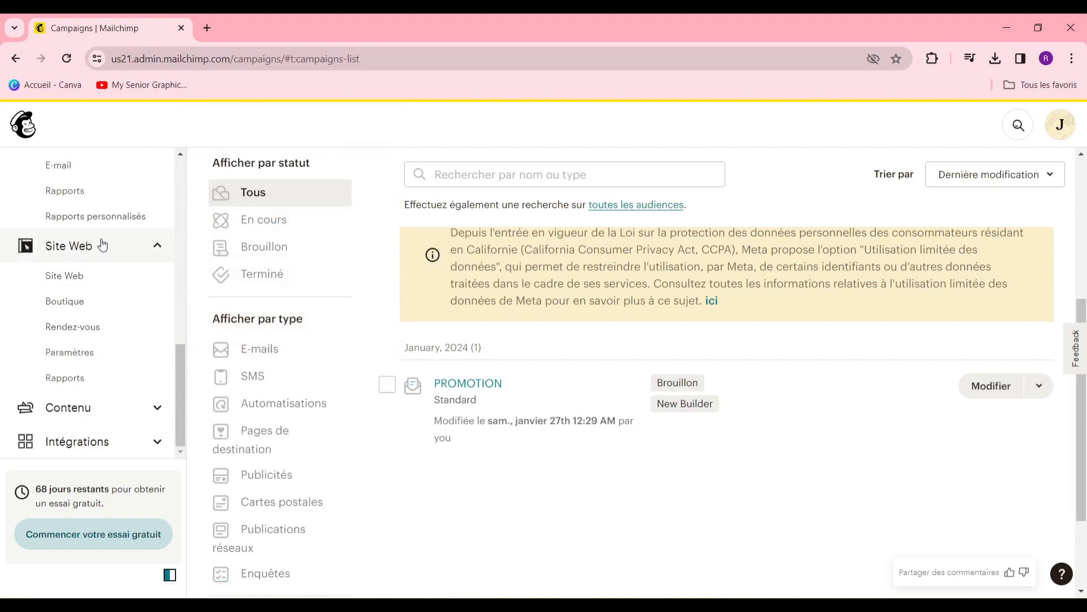
pyautogui.click(102, 245)
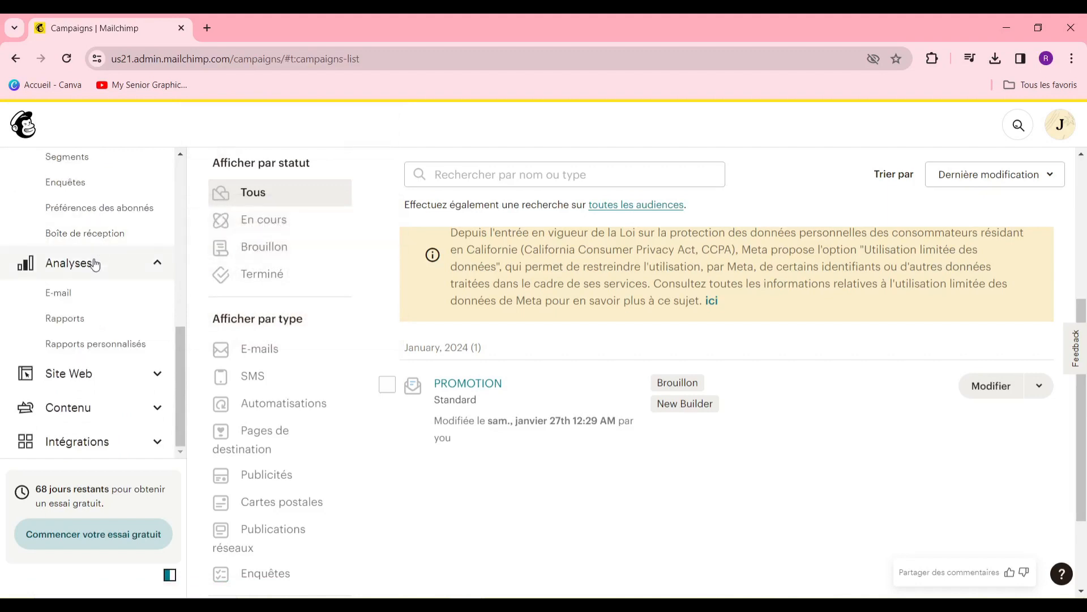
pyautogui.click(91, 373)
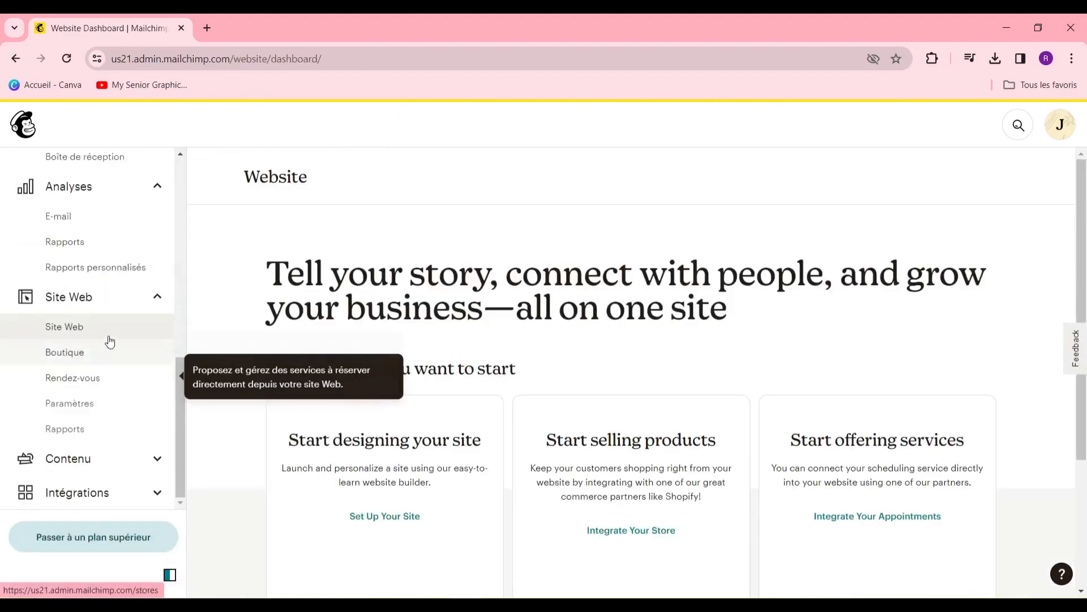
# Start setting up the website, keeping RBDSTORE as its name, and open it in the site builder.
pyautogui.scroll(-4, 729, 377)
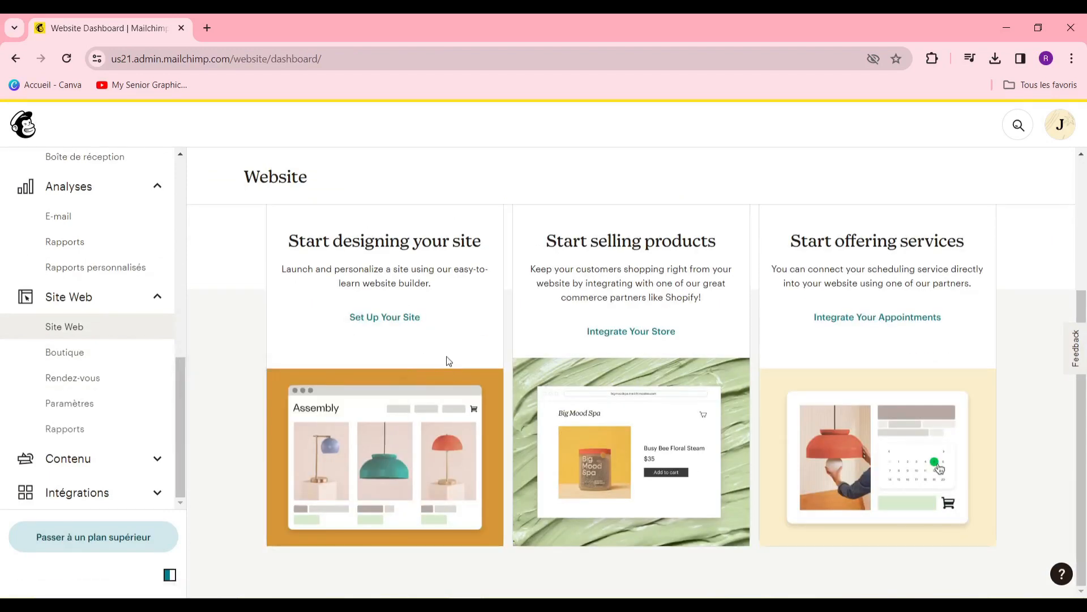
pyautogui.scroll(3, 451, 402)
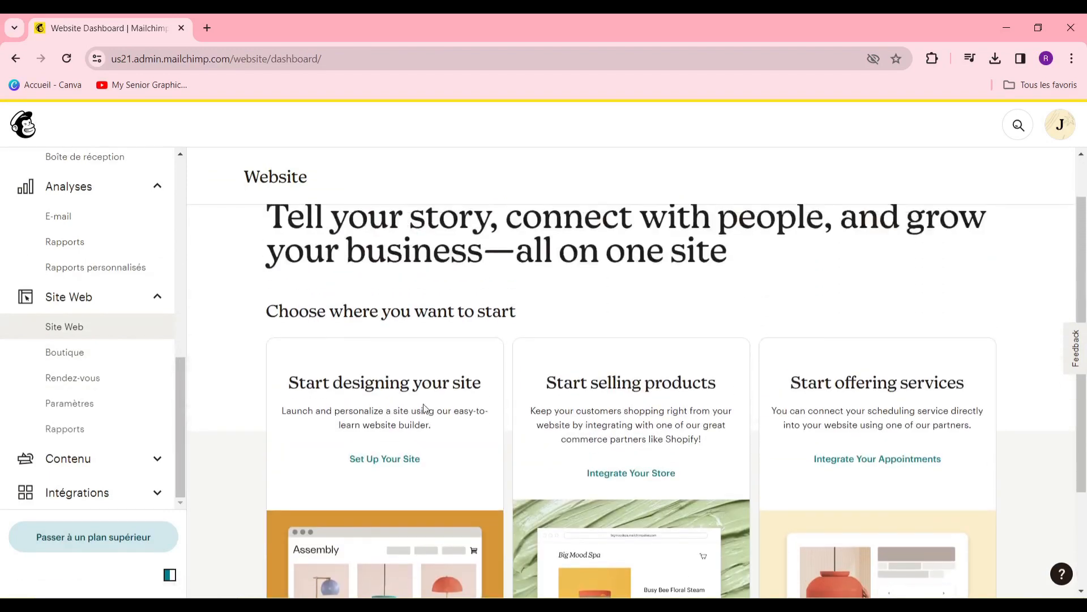
pyautogui.scroll(-3, 424, 407)
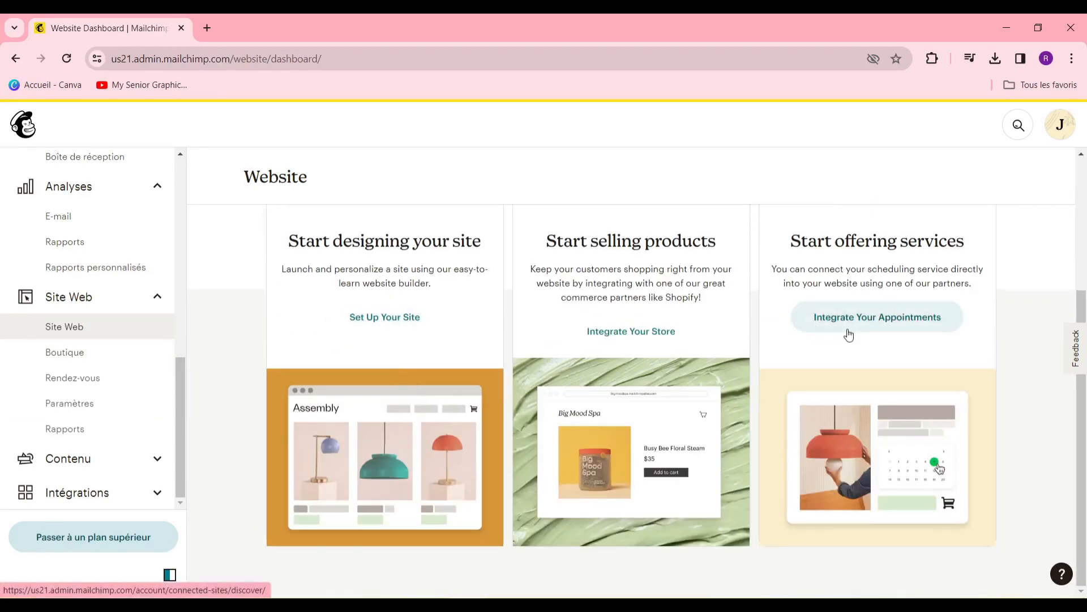
pyautogui.scroll(3, 837, 339)
pyautogui.scroll(-3, 728, 355)
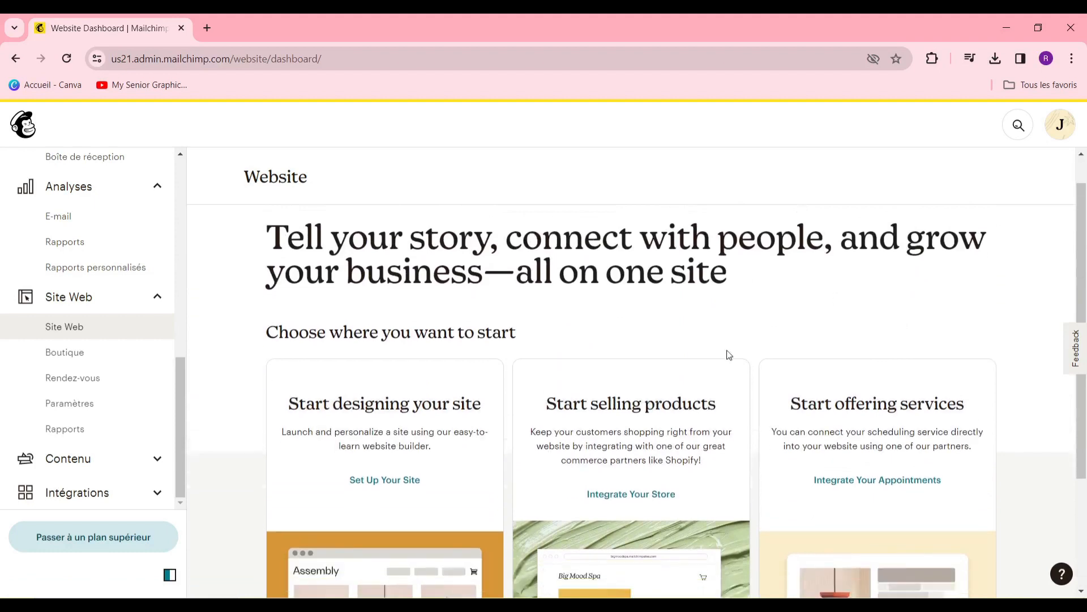
pyautogui.click(429, 367)
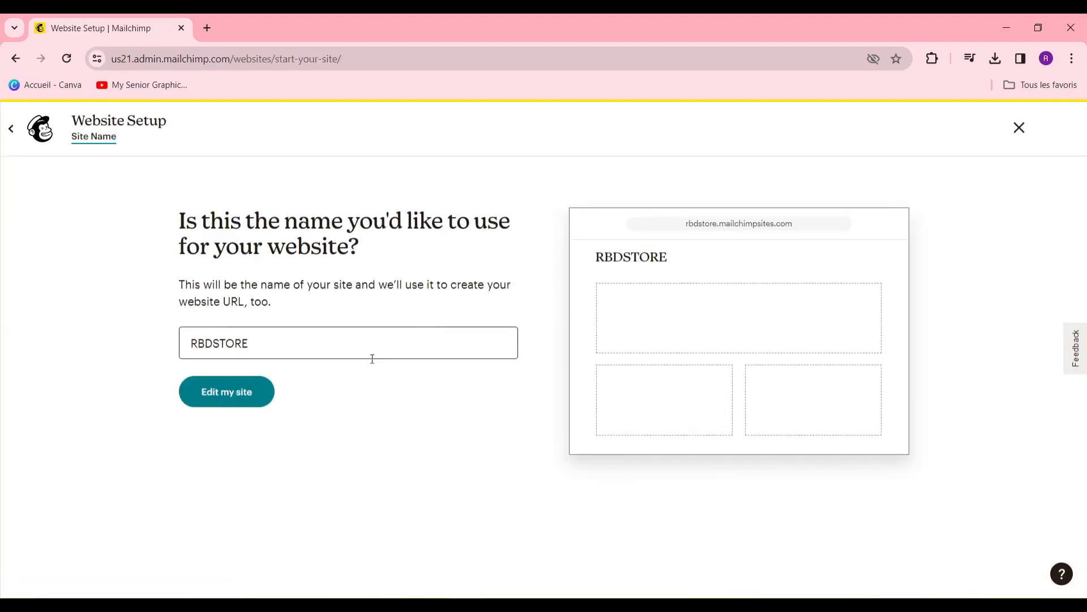
pyautogui.click(238, 401)
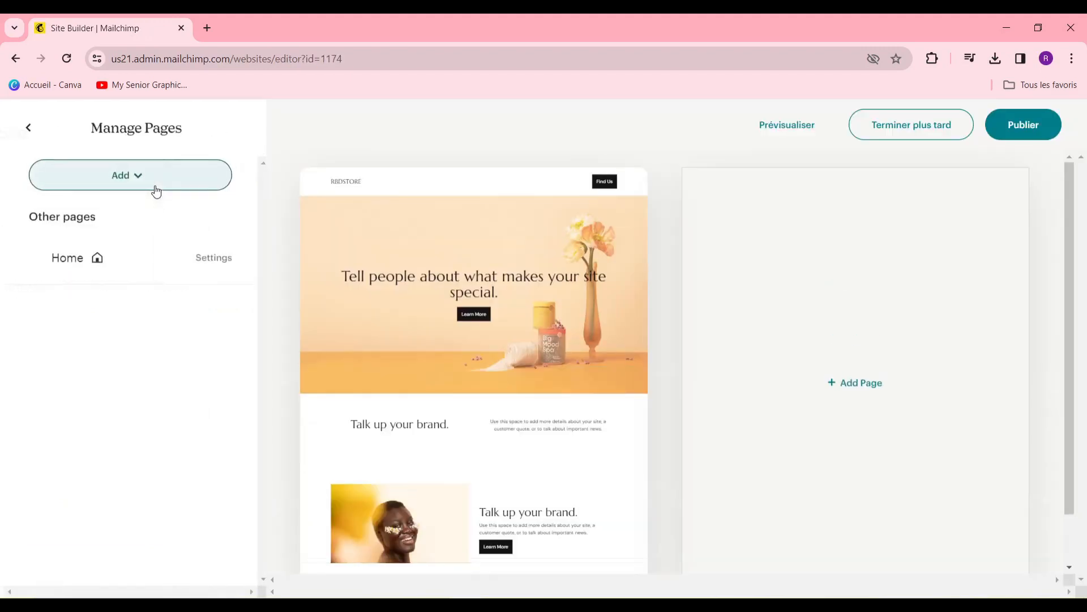
# Add a new page of the Blank type to the website.
pyautogui.moveTo(488, 376)
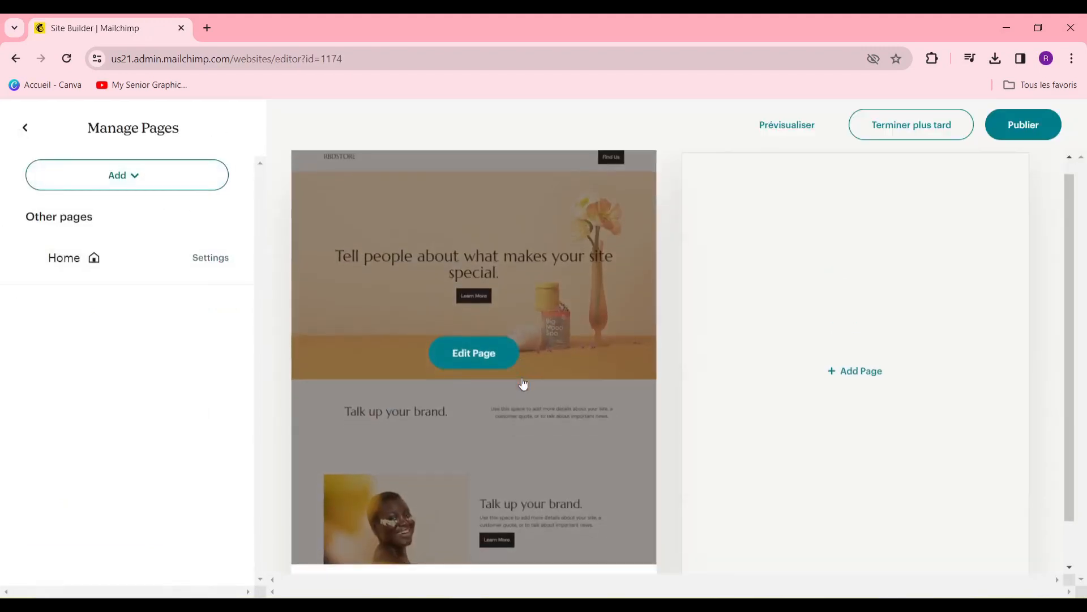
pyautogui.scroll(1, 523, 384)
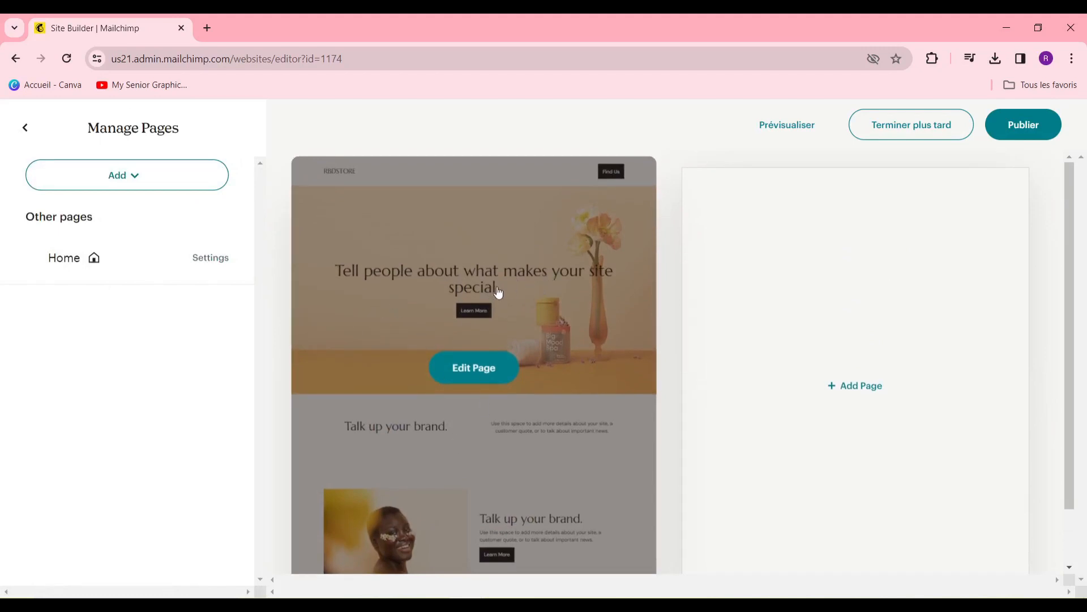
pyautogui.click(847, 393)
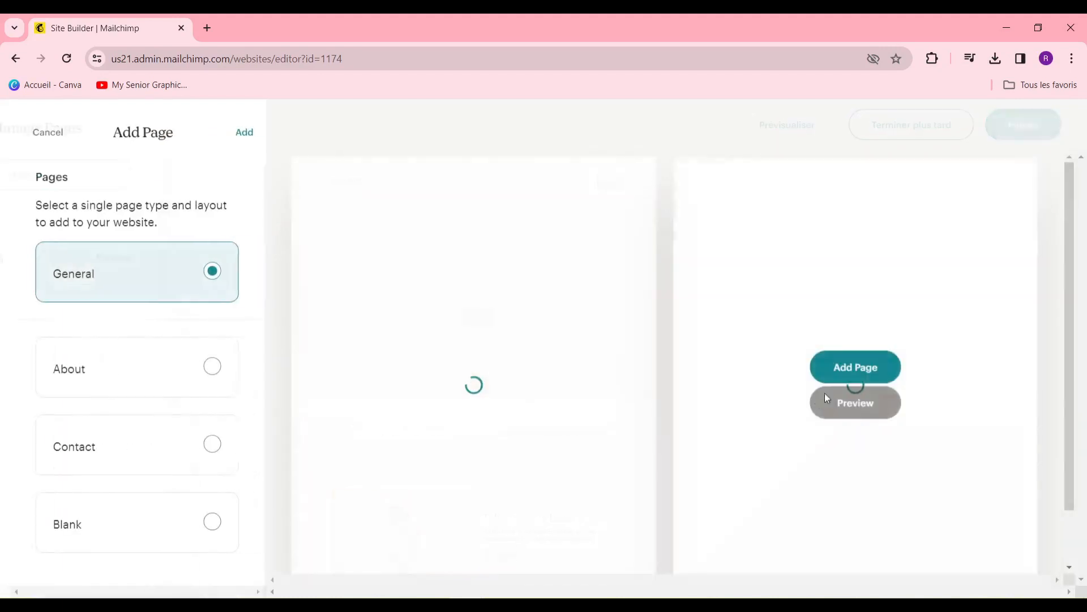
pyautogui.click(198, 525)
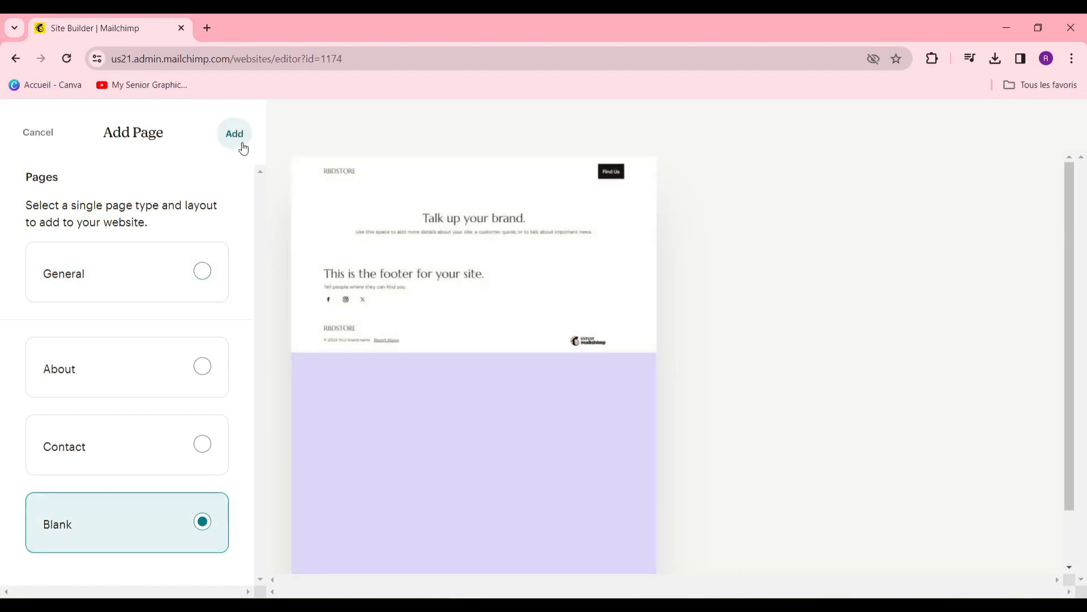
pyautogui.click(243, 146)
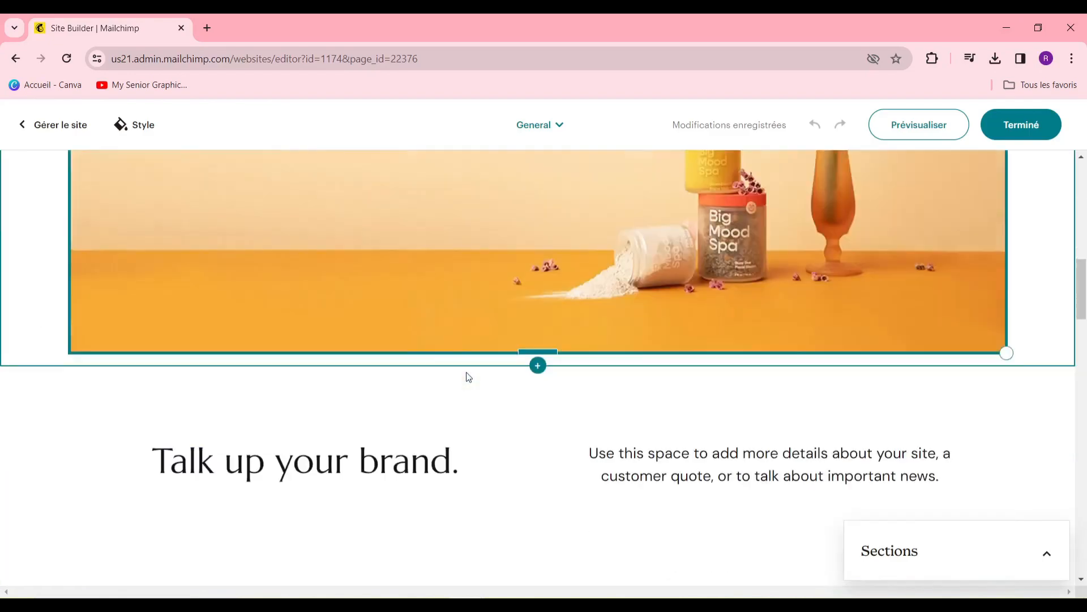
# Look through the General page's sections from the header down to the footer.
pyautogui.scroll(-10, 472, 374)
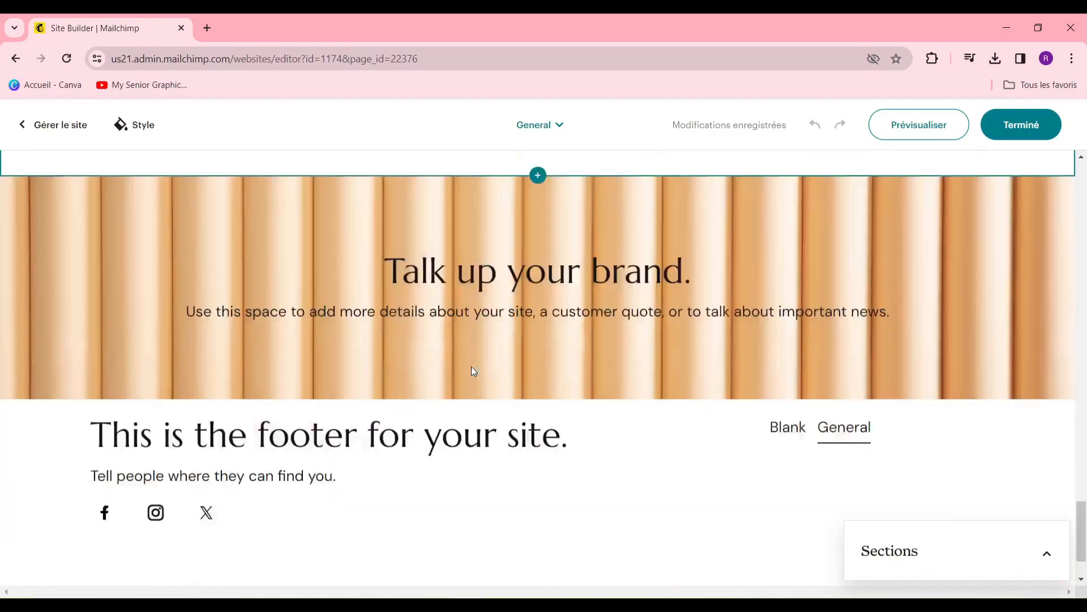
pyautogui.scroll(2, 471, 374)
pyautogui.scroll(-4, 469, 376)
pyautogui.scroll(7, 469, 376)
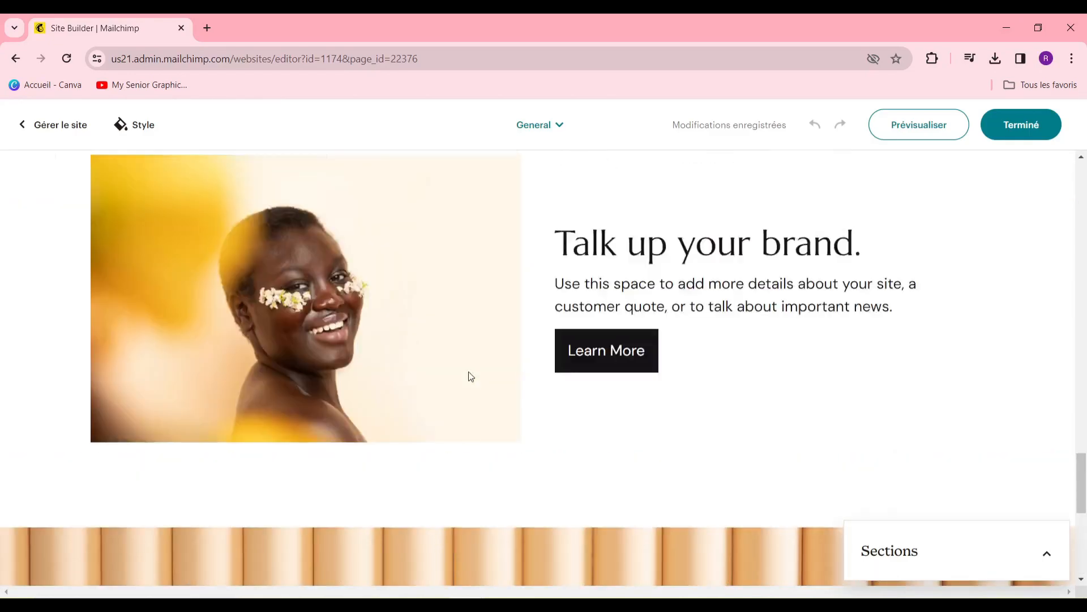
pyautogui.scroll(-8, 469, 375)
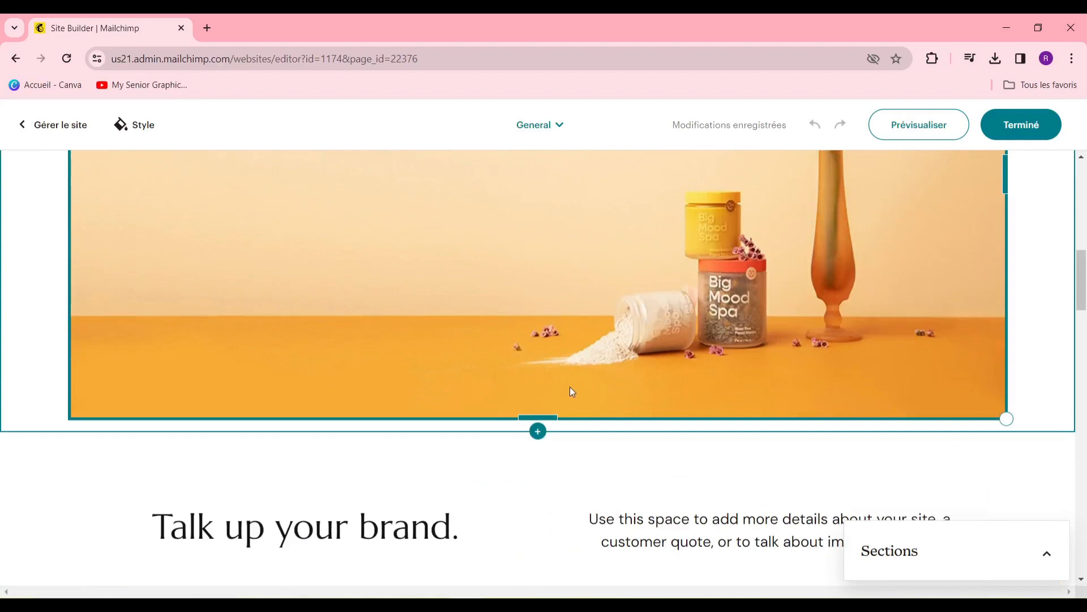
pyautogui.scroll(10, 569, 391)
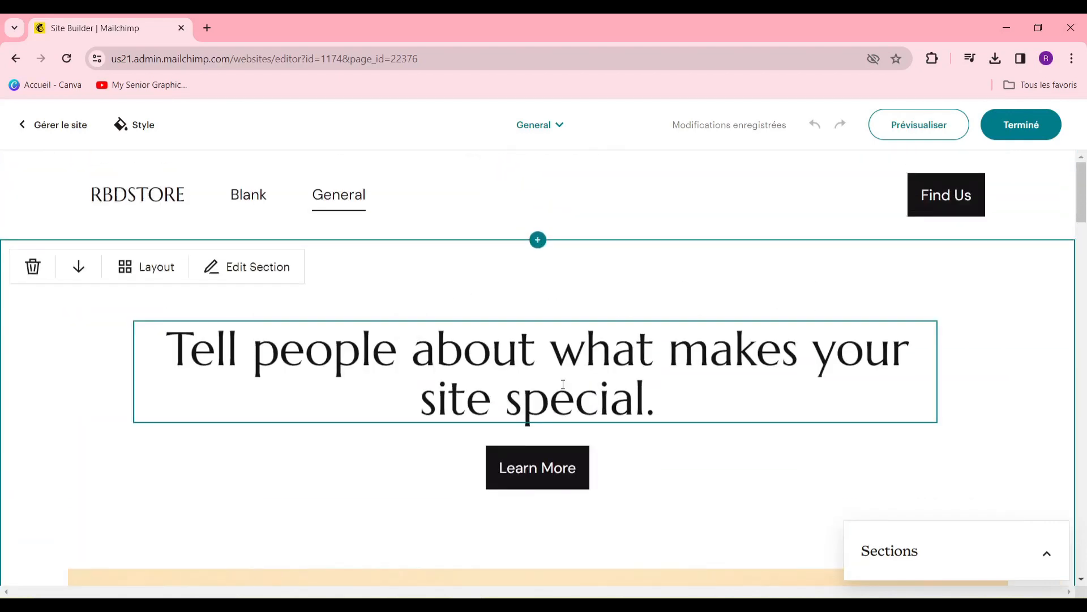
pyautogui.scroll(-8, 564, 384)
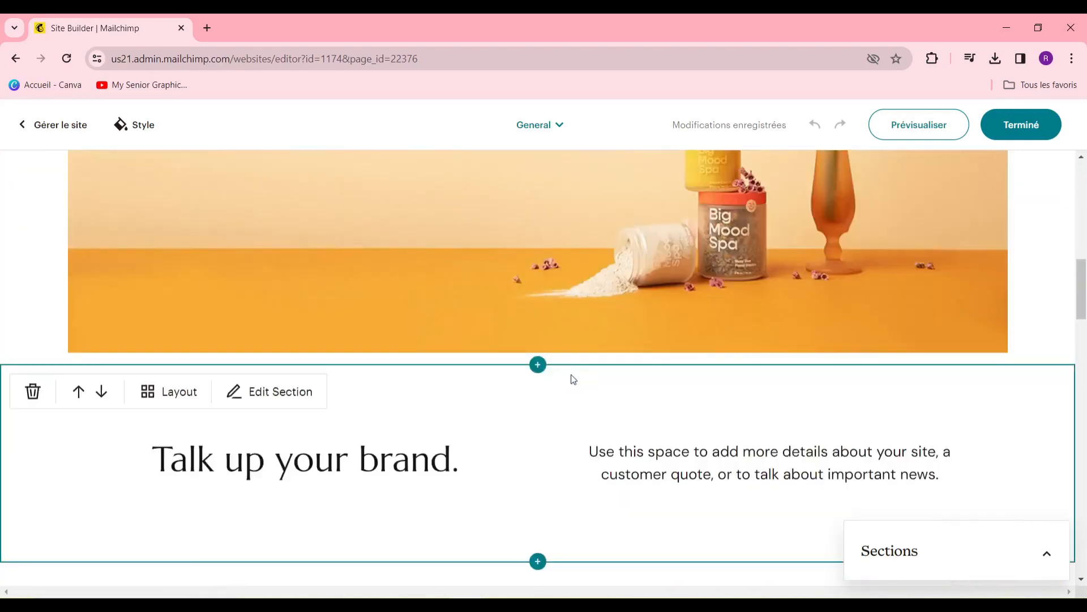
pyautogui.scroll(-3, 575, 378)
pyautogui.scroll(10, 579, 372)
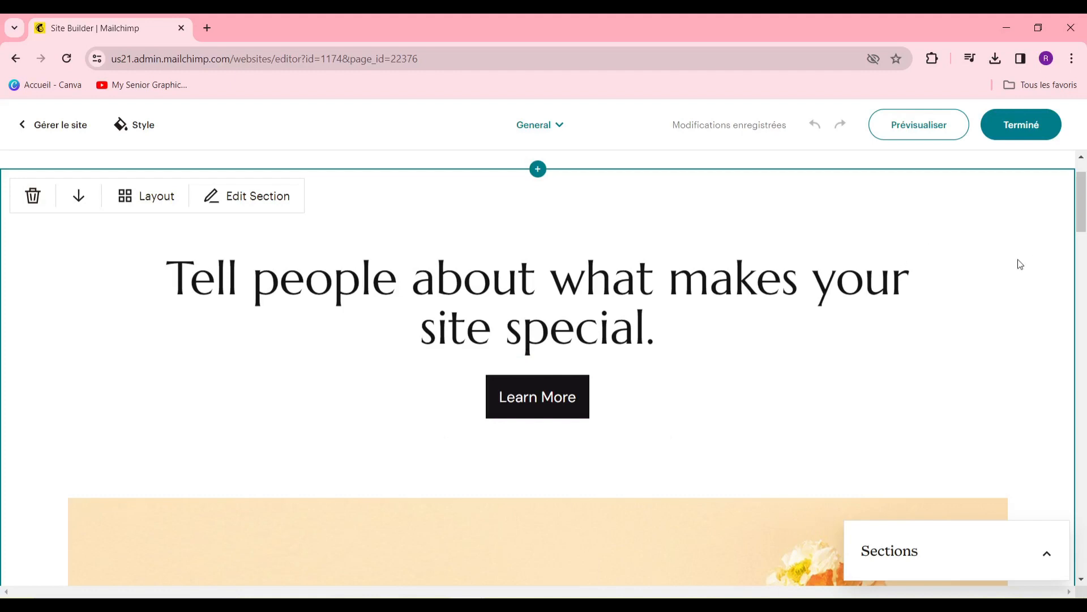
pyautogui.scroll(-2, 1086, 238)
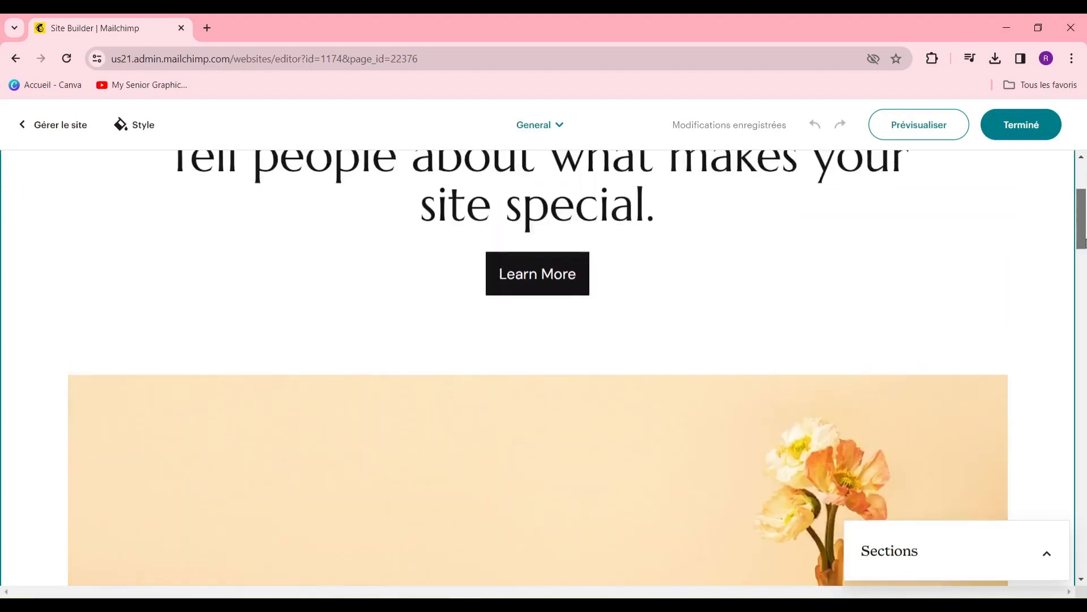
pyautogui.scroll(1, 1085, 234)
pyautogui.scroll(2, 1085, 234)
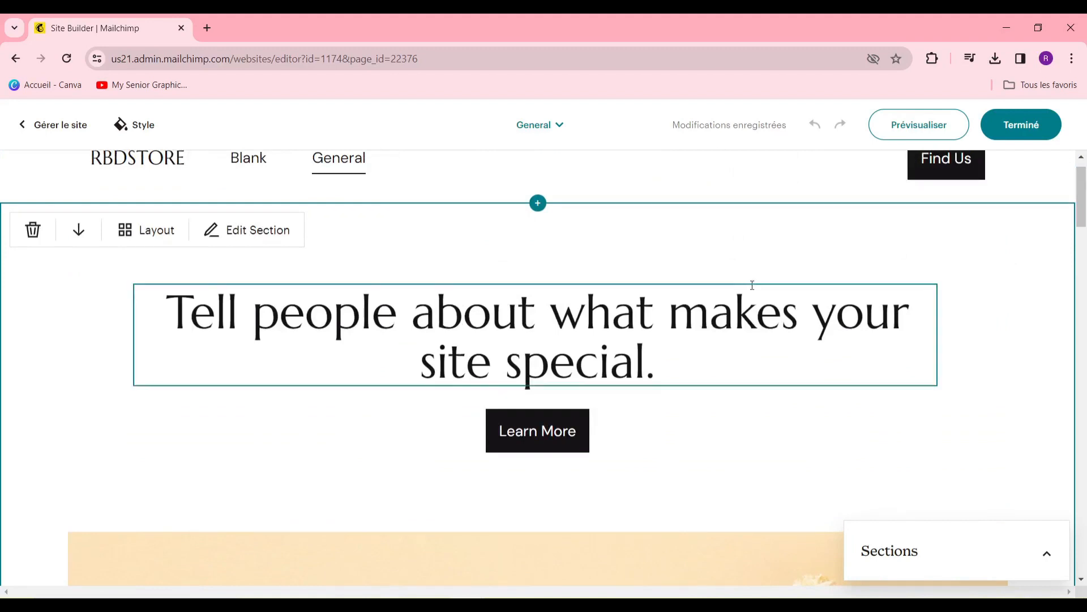
pyautogui.scroll(1, 575, 403)
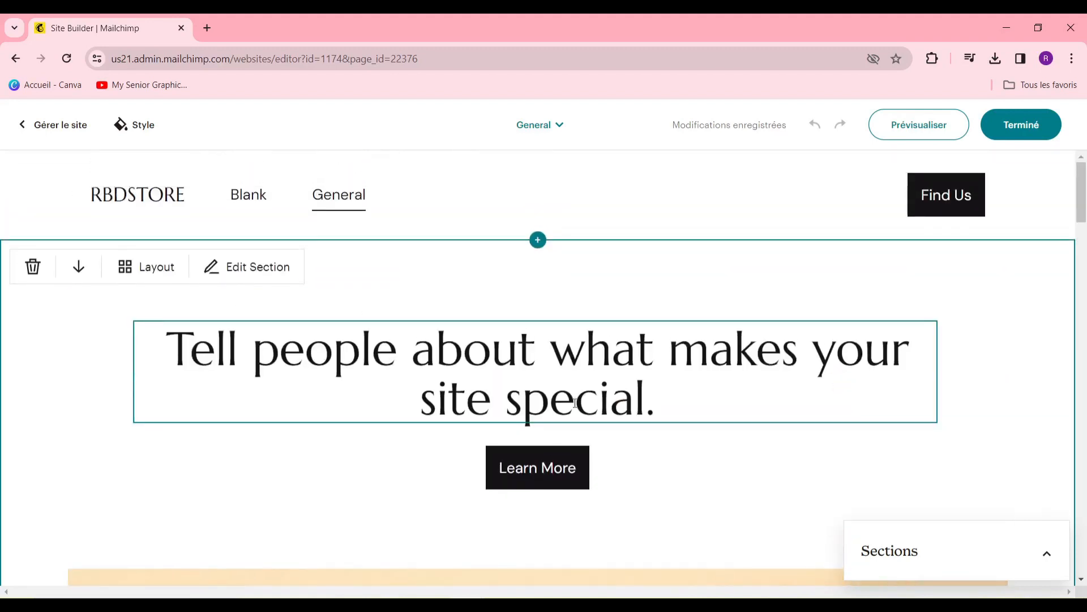
# Replace the first section's heading on the General page with "Les gordons jordans sont de retour".
pyautogui.click(487, 369)
pyautogui.hotkey('ctrl', 'a')
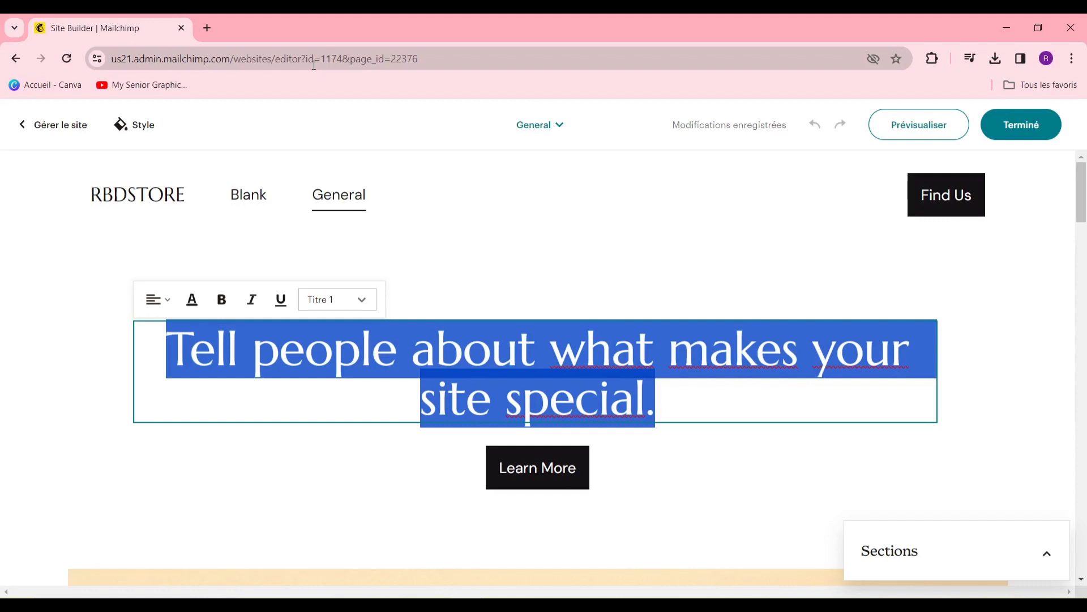
pyautogui.write('go')
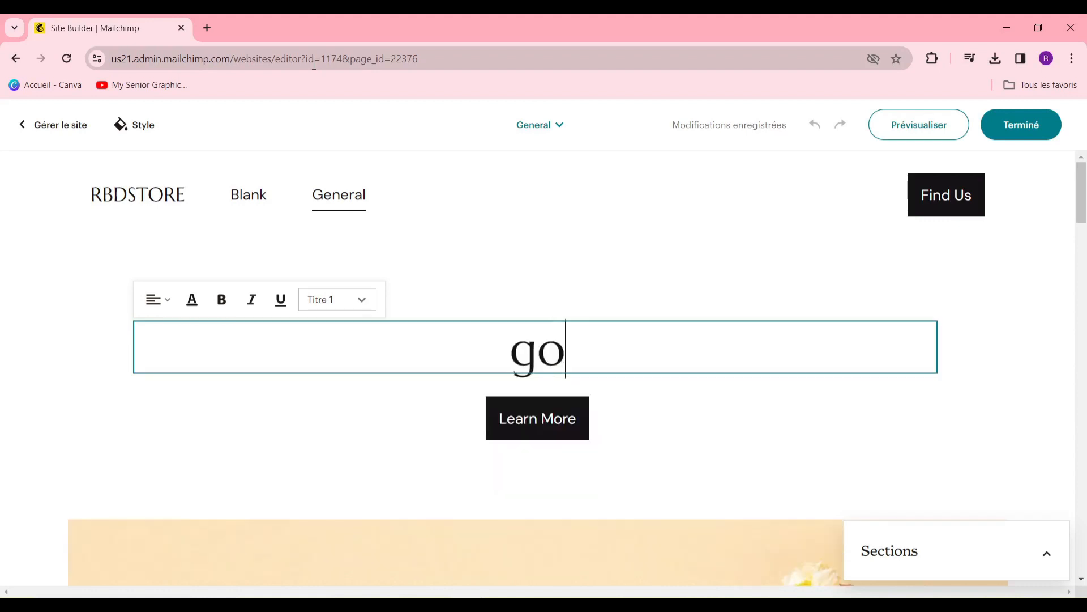
pyautogui.write('rdons j')
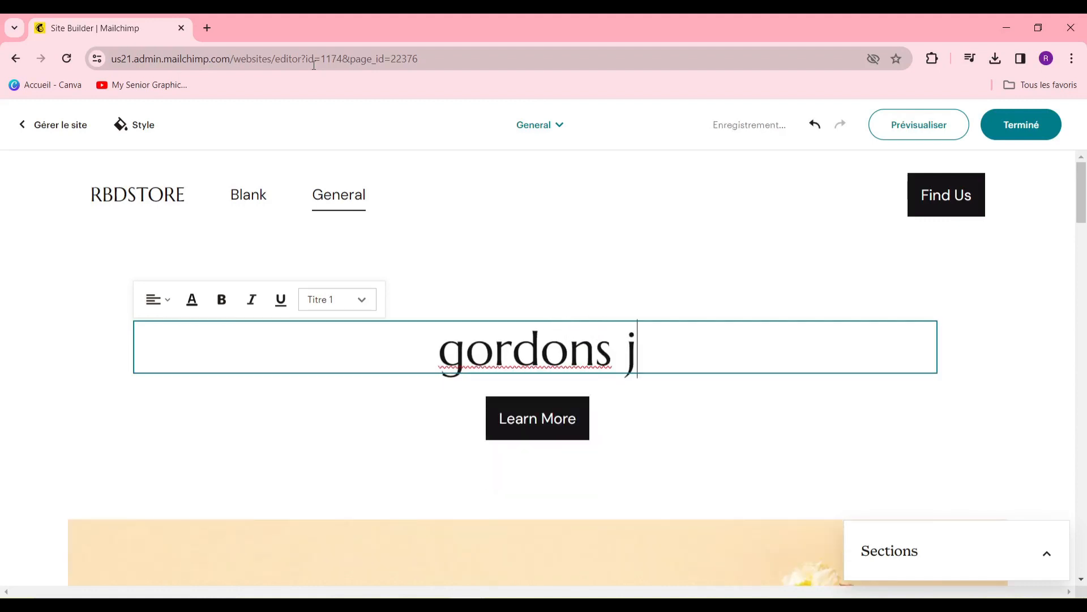
pyautogui.write('ordans sont de retour')
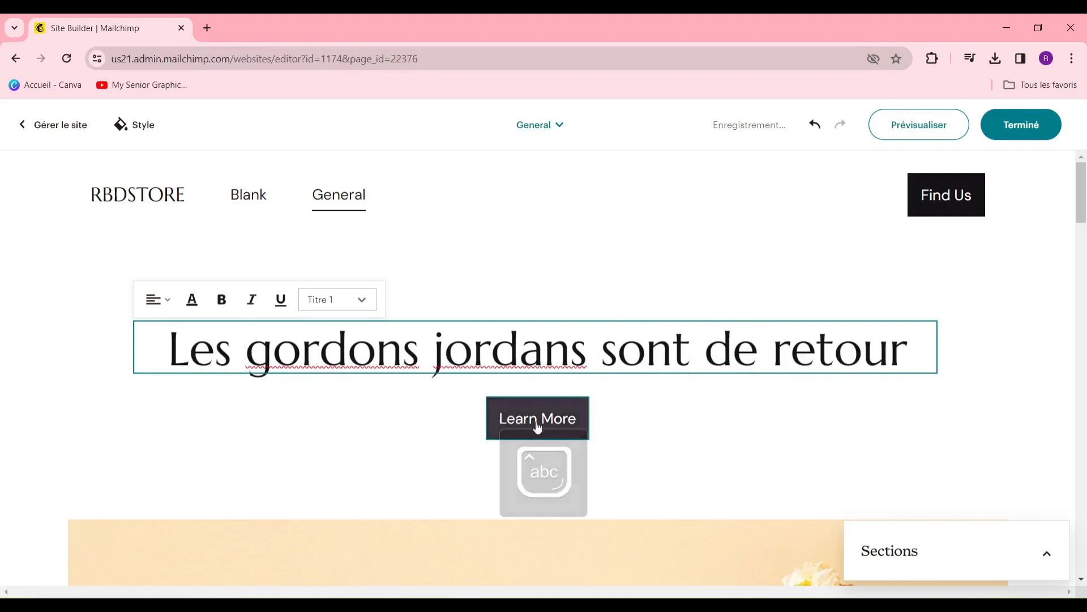
pyautogui.click(651, 398)
# Delete the Learn More button below the first section's heading.
pyautogui.scroll(-4, 549, 335)
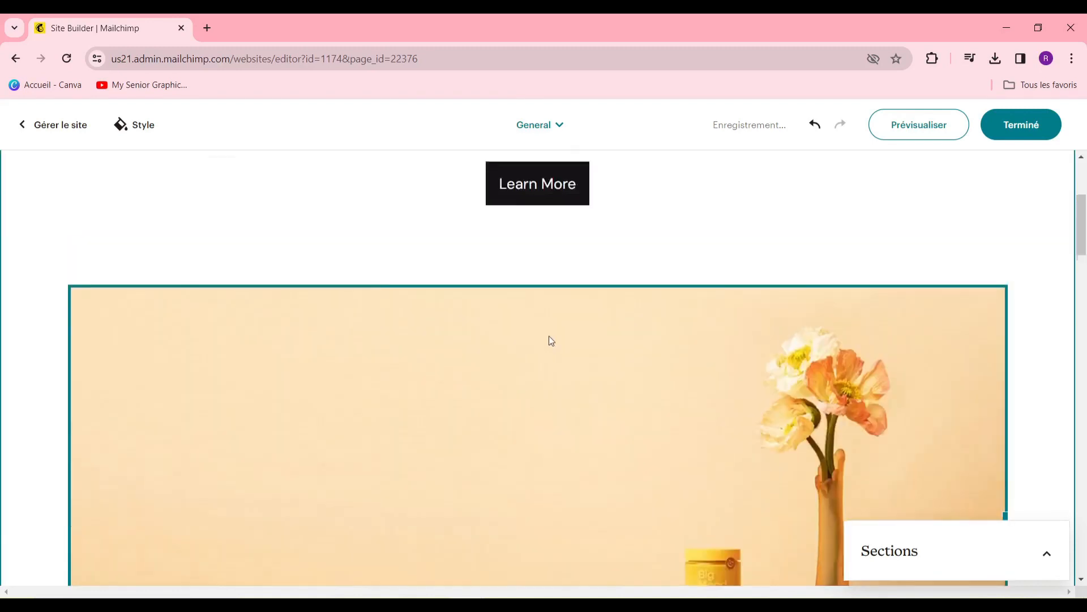
pyautogui.scroll(2, 546, 330)
pyautogui.click(531, 291)
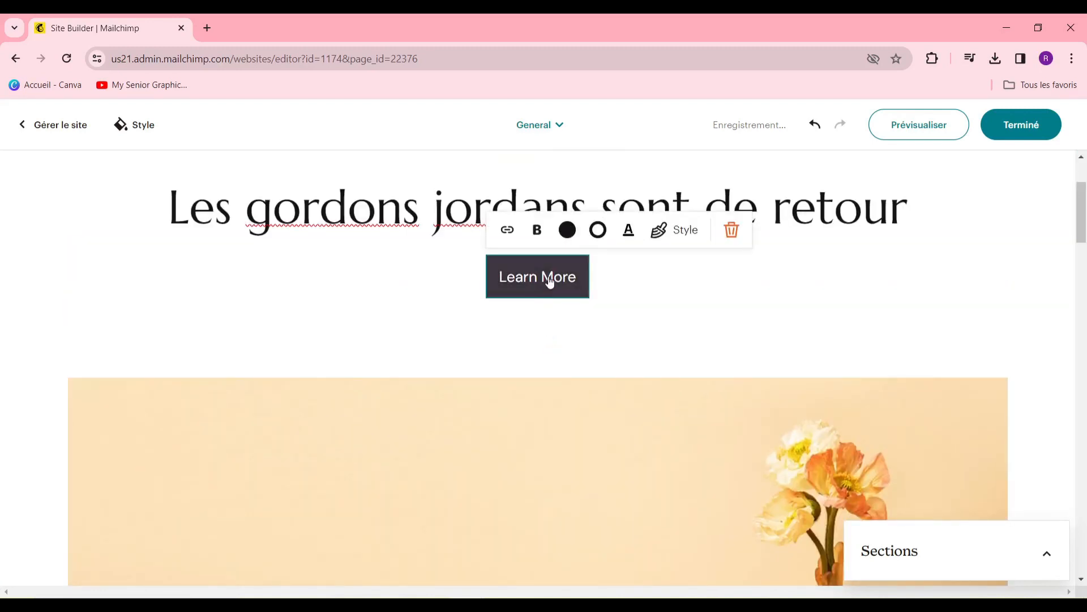
pyautogui.click(540, 277)
pyautogui.click(731, 230)
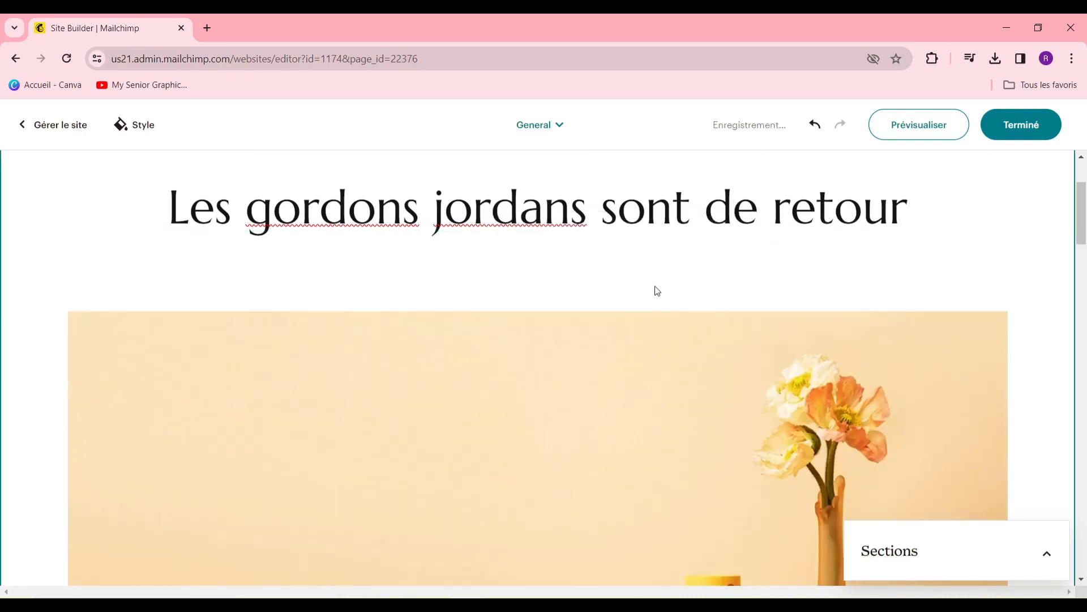
pyautogui.scroll(3, 339, 277)
pyautogui.scroll(-4, 328, 306)
pyautogui.scroll(4, 343, 321)
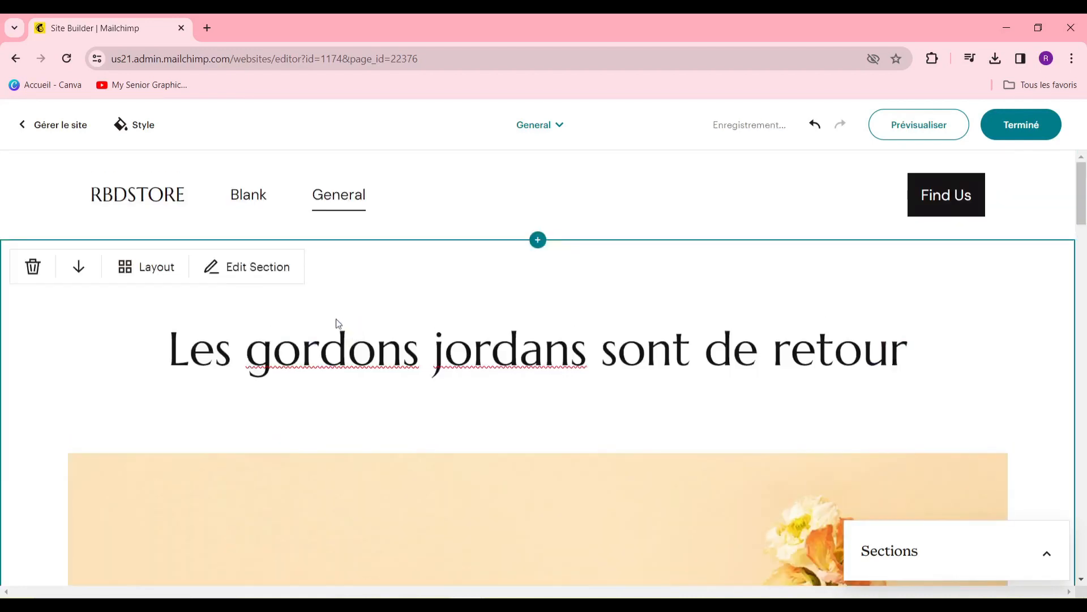
# Check the color and image background options for the General page's Intro section.
pyautogui.click(237, 277)
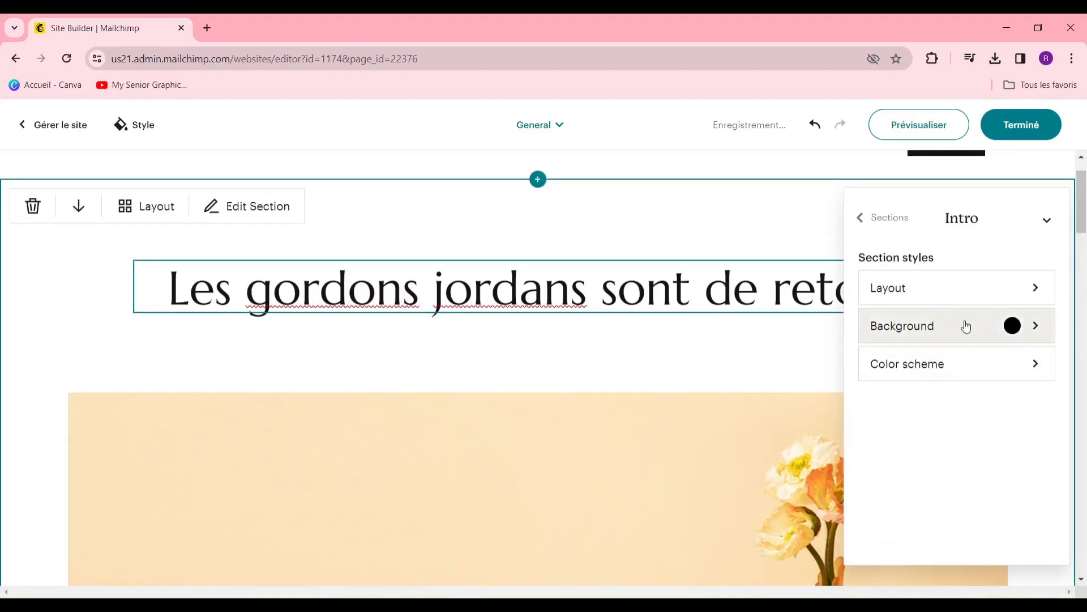
pyautogui.click(1004, 327)
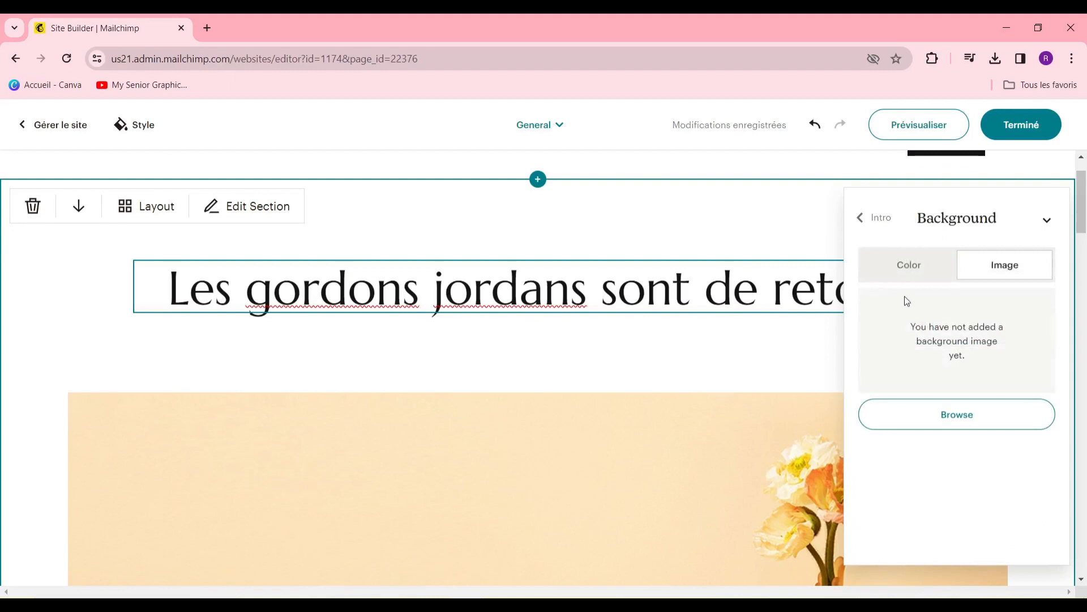
pyautogui.click(943, 275)
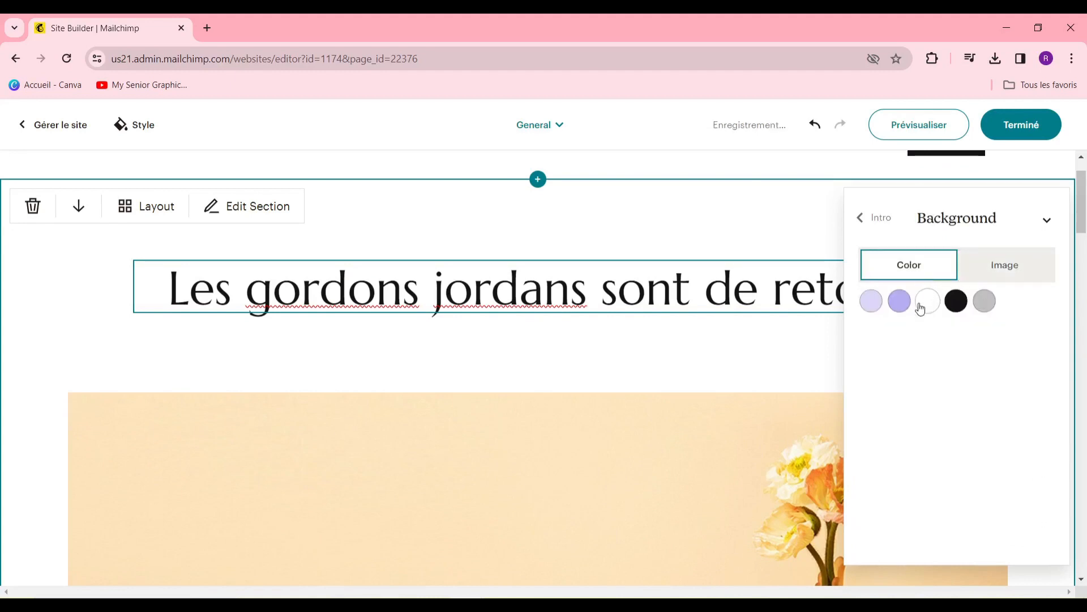
pyautogui.click(1010, 279)
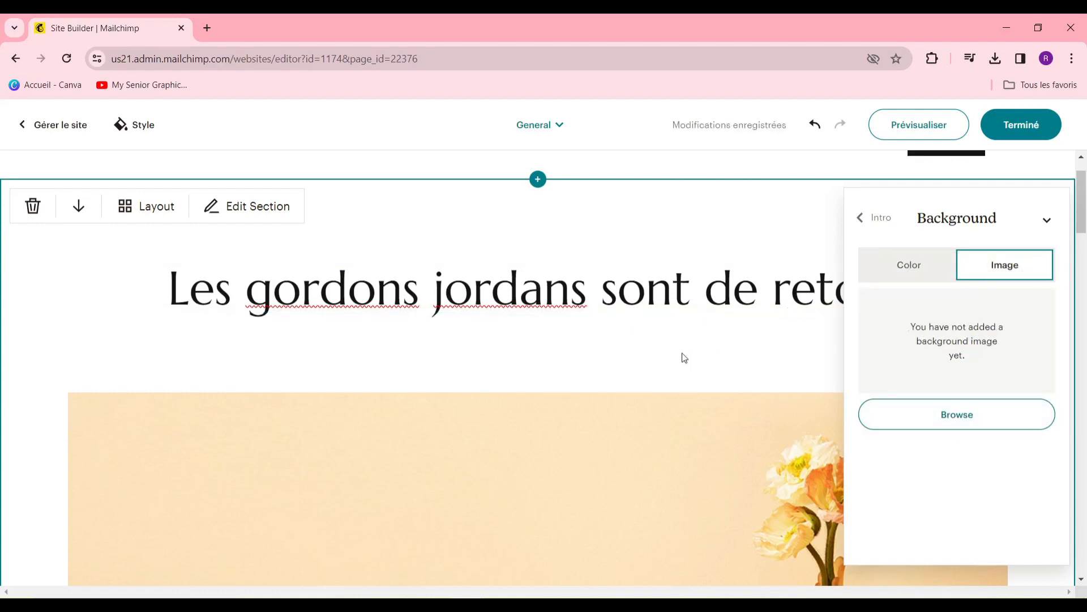
pyautogui.click(867, 220)
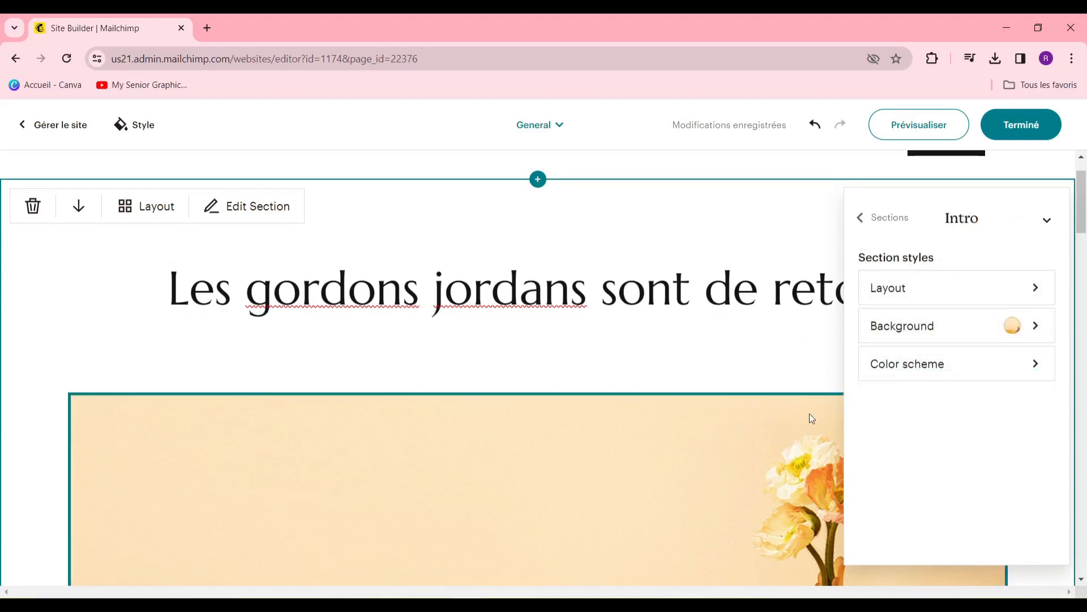
# Replace the Intro section's large image with an uploaded copy of the Pexels JPG from Téléchargements whose name ends in 2529148.
pyautogui.scroll(-5, 627, 365)
pyautogui.click(730, 384)
pyautogui.scroll(-4, 714, 367)
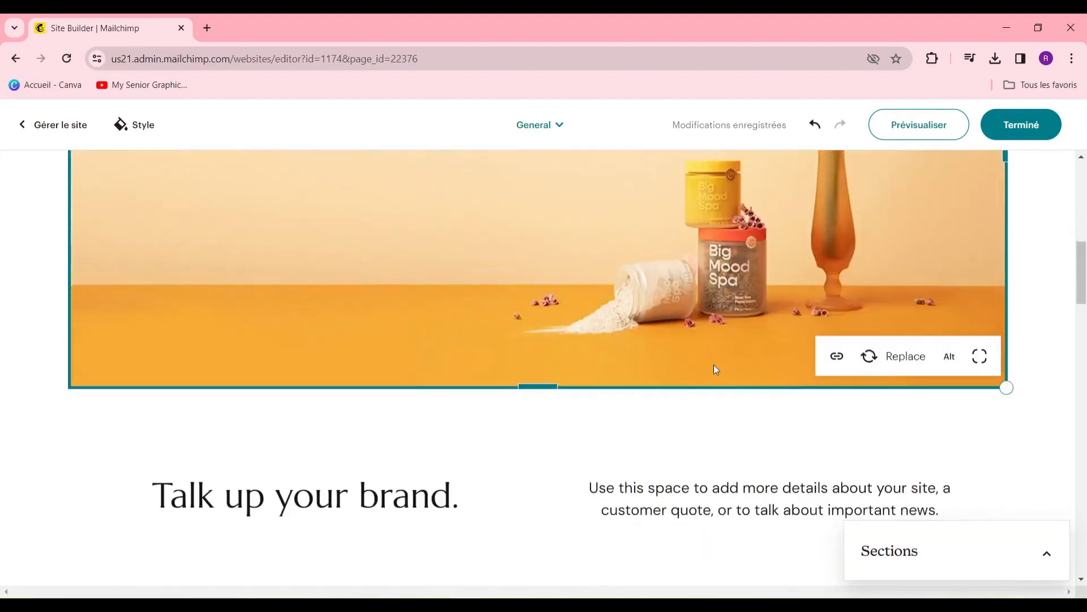
pyautogui.click(906, 358)
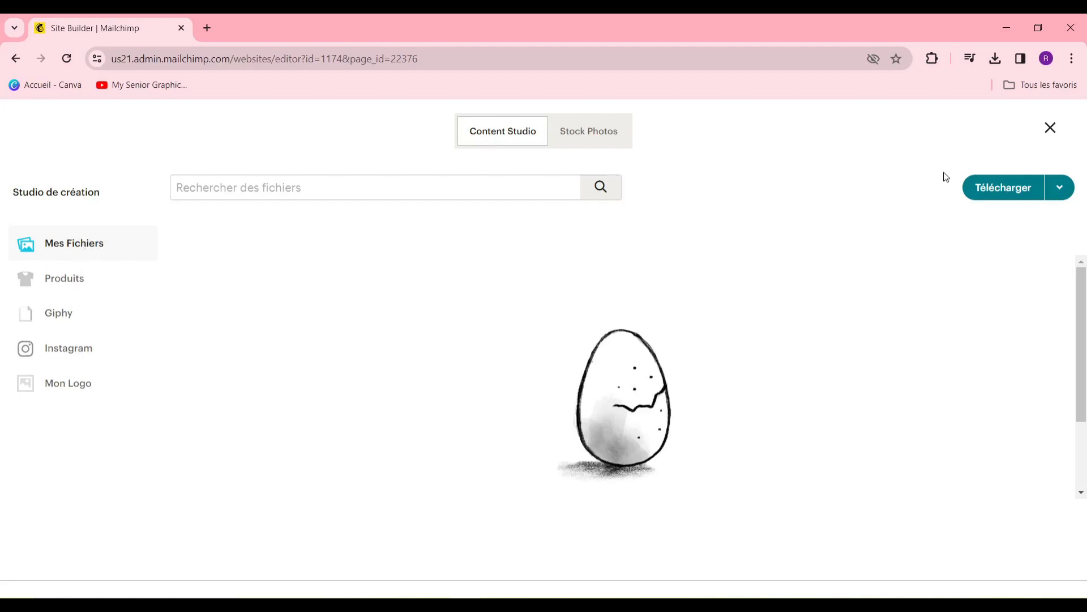
pyautogui.click(1059, 188)
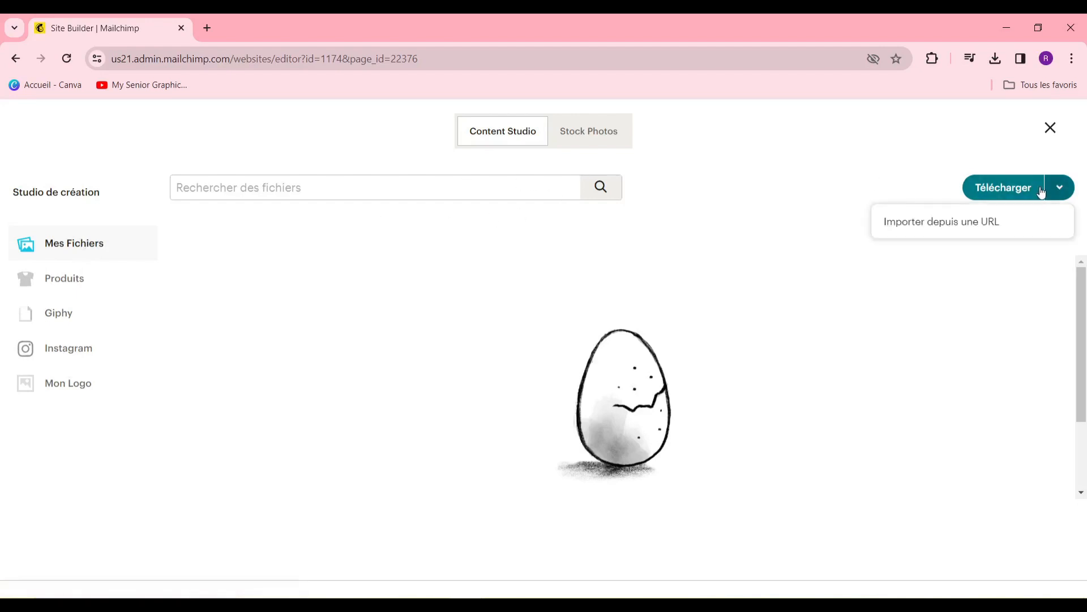
pyautogui.click(1013, 198)
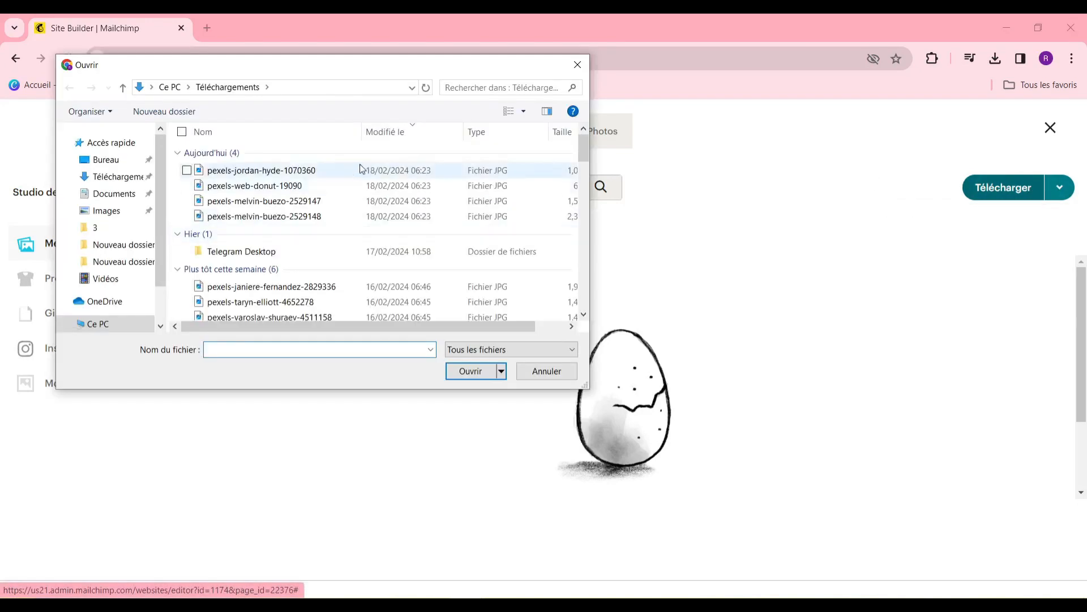
pyautogui.click(295, 218)
pyautogui.click(467, 373)
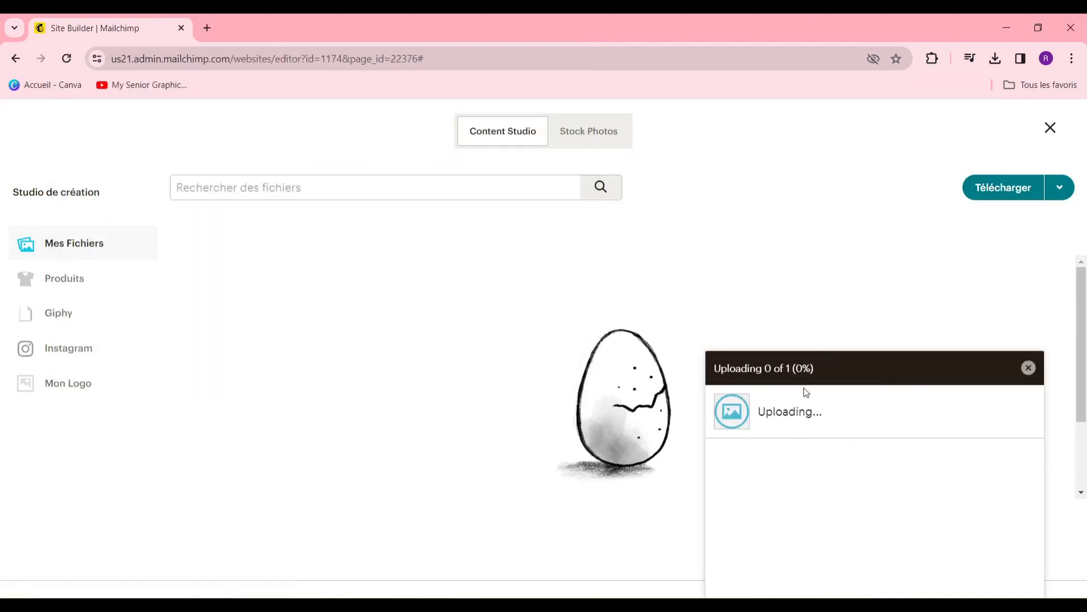
pyautogui.scroll(-5, 522, 410)
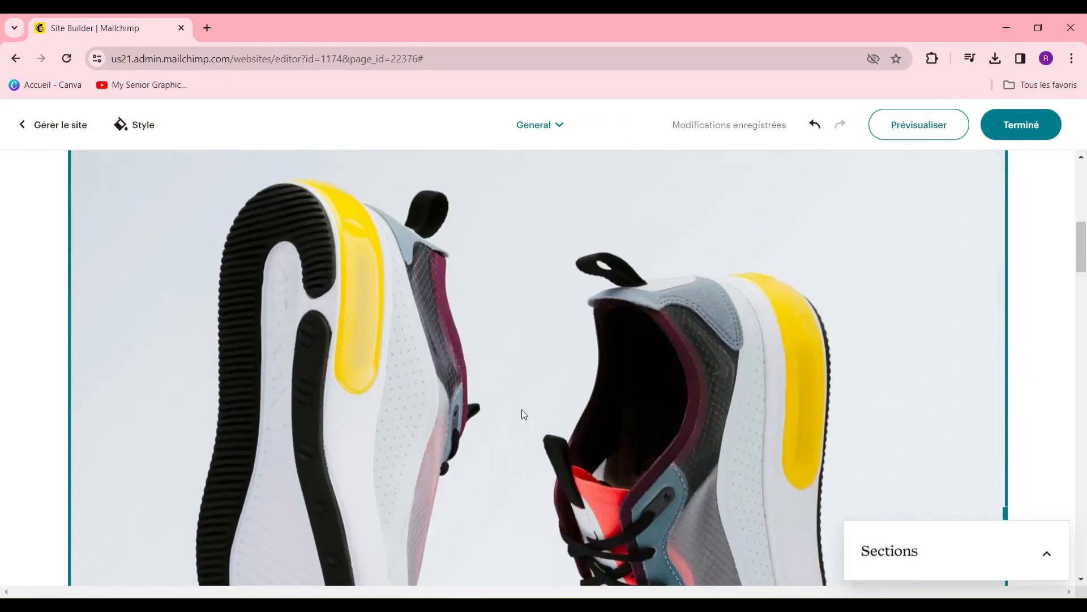
pyautogui.scroll(10, 527, 417)
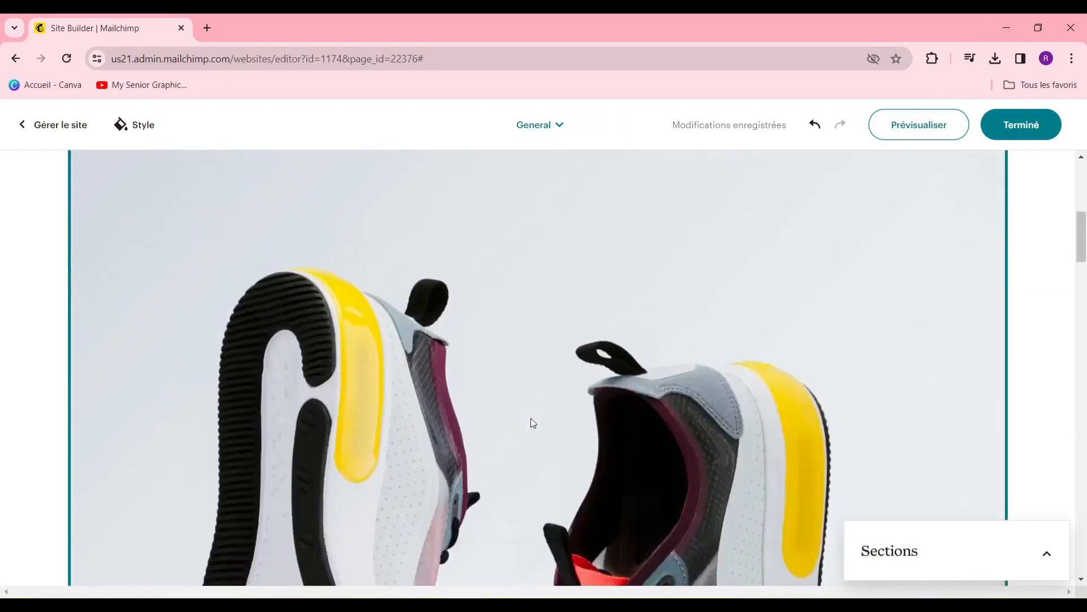
pyautogui.scroll(-5, 533, 417)
pyautogui.scroll(-4, 533, 420)
# Apply underline and bold to the heading "Les gordons jordans sont de retour".
pyautogui.scroll(9, 533, 420)
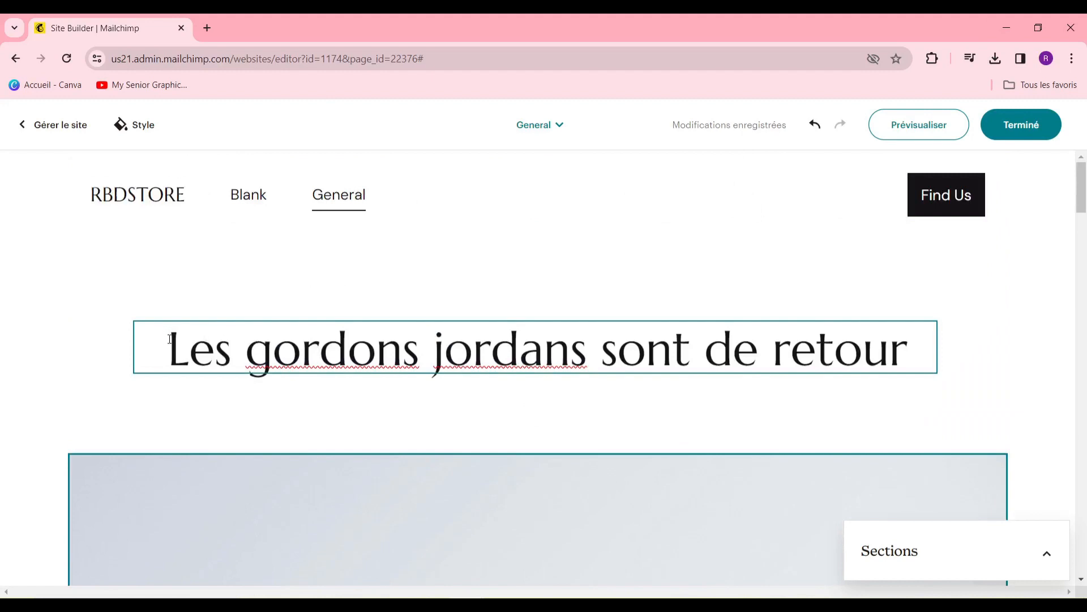
pyautogui.moveTo(170, 339); pyautogui.dragTo(901, 369)
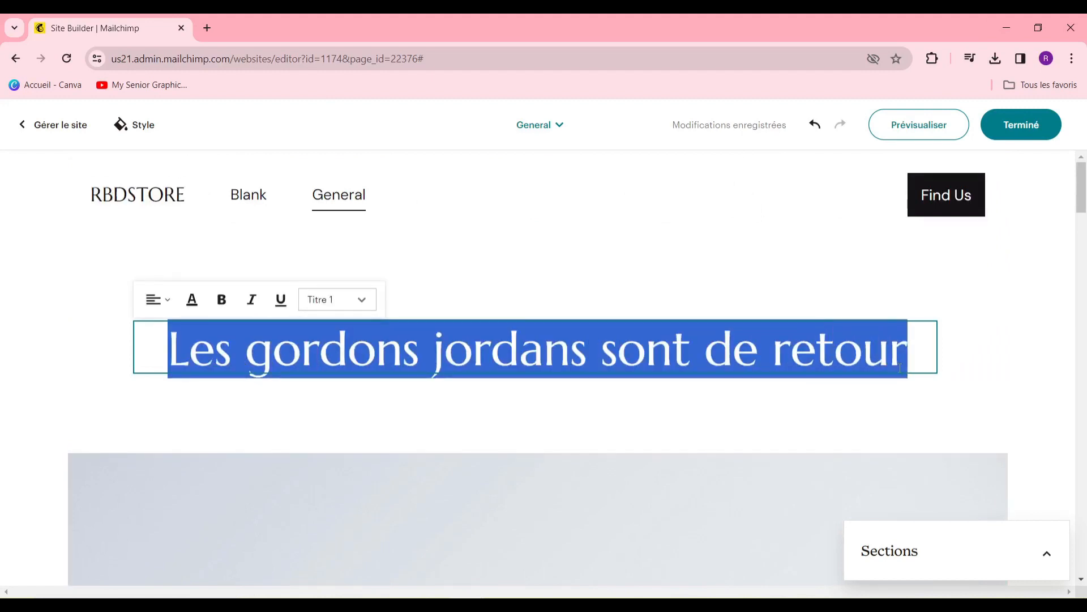
pyautogui.click(280, 299)
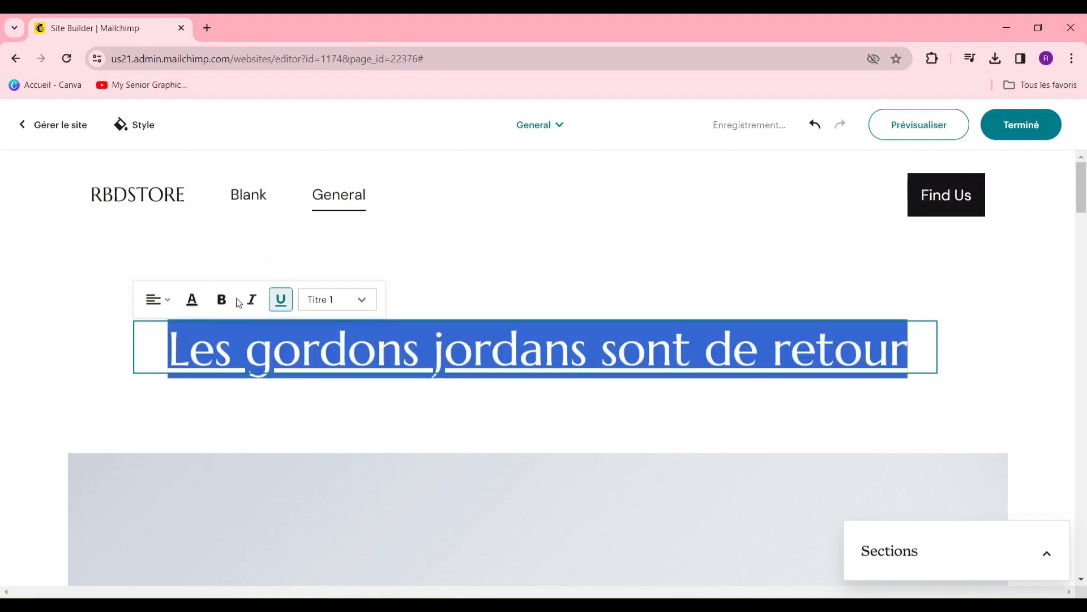
pyautogui.click(222, 299)
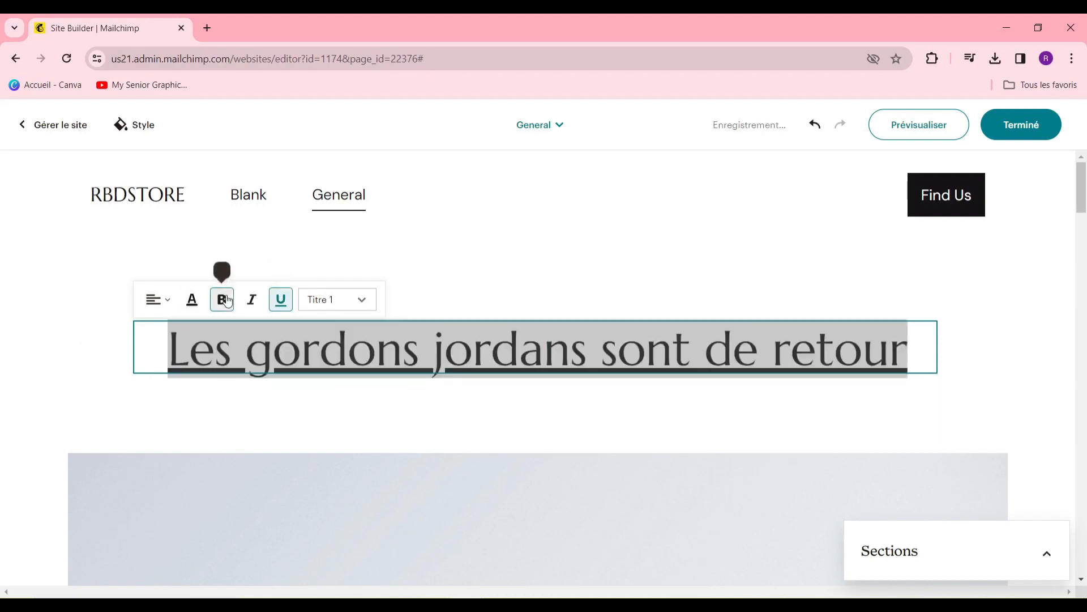
pyautogui.click(332, 427)
pyautogui.scroll(-3, 498, 362)
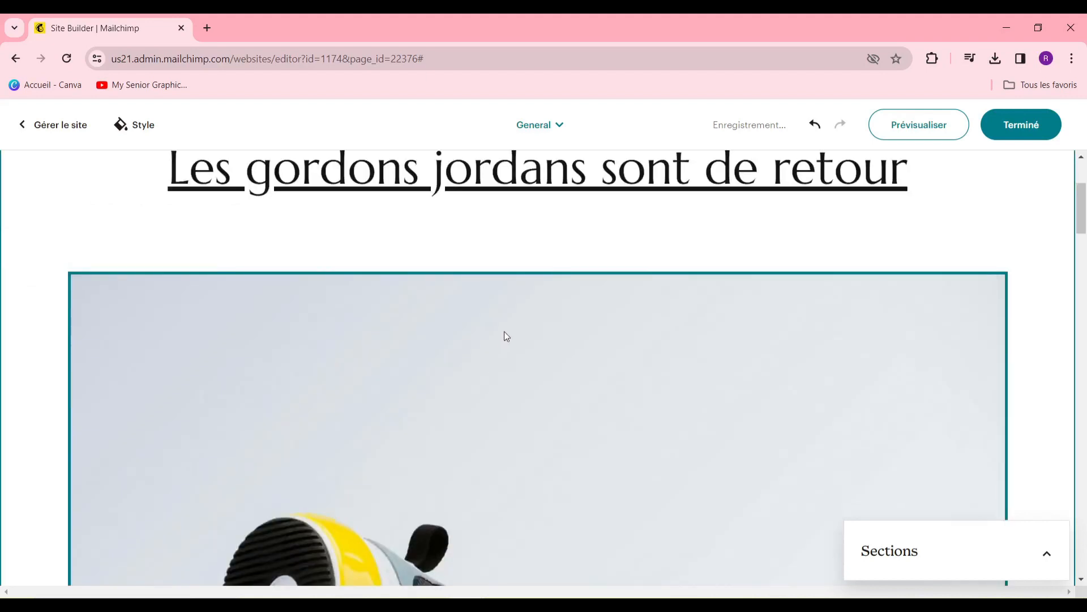
pyautogui.scroll(4, 522, 330)
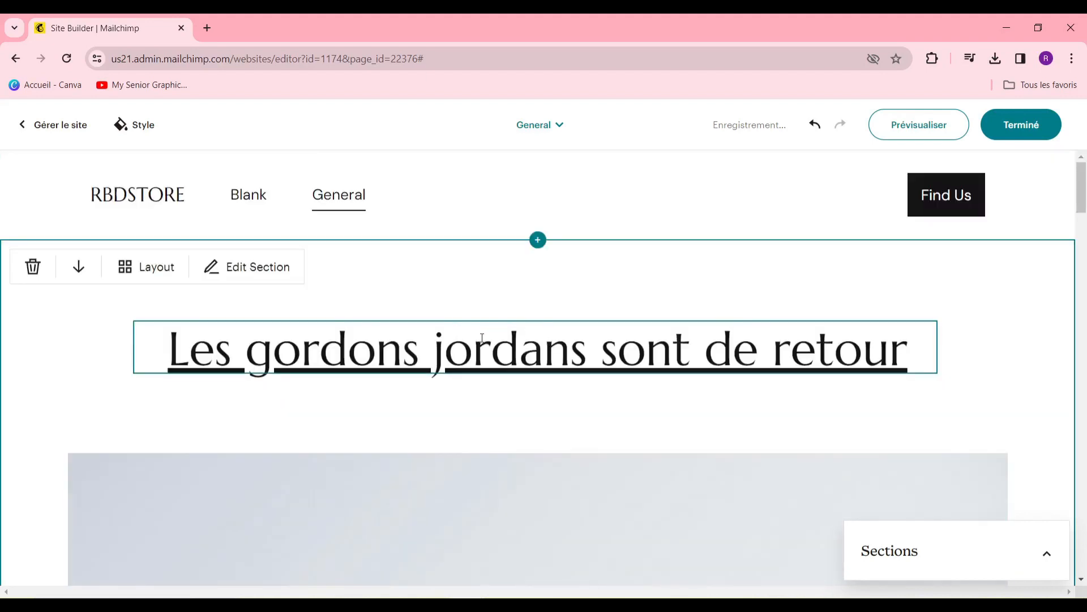
# Add a Text & Image section above the first existing one, using the layout with text left of the image.
pyautogui.scroll(-12, 471, 402)
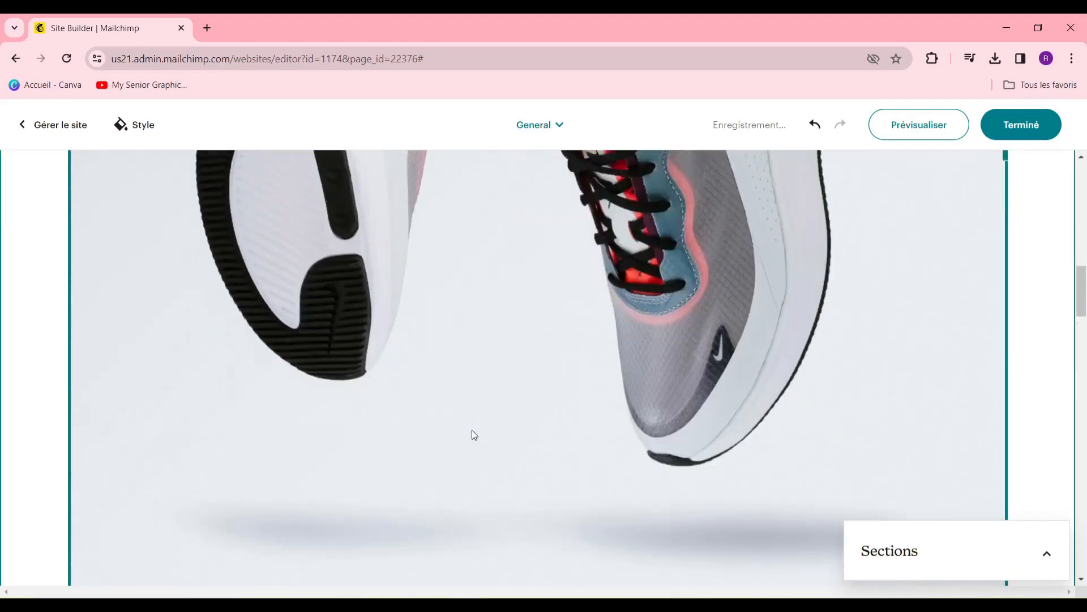
pyautogui.scroll(-5, 477, 419)
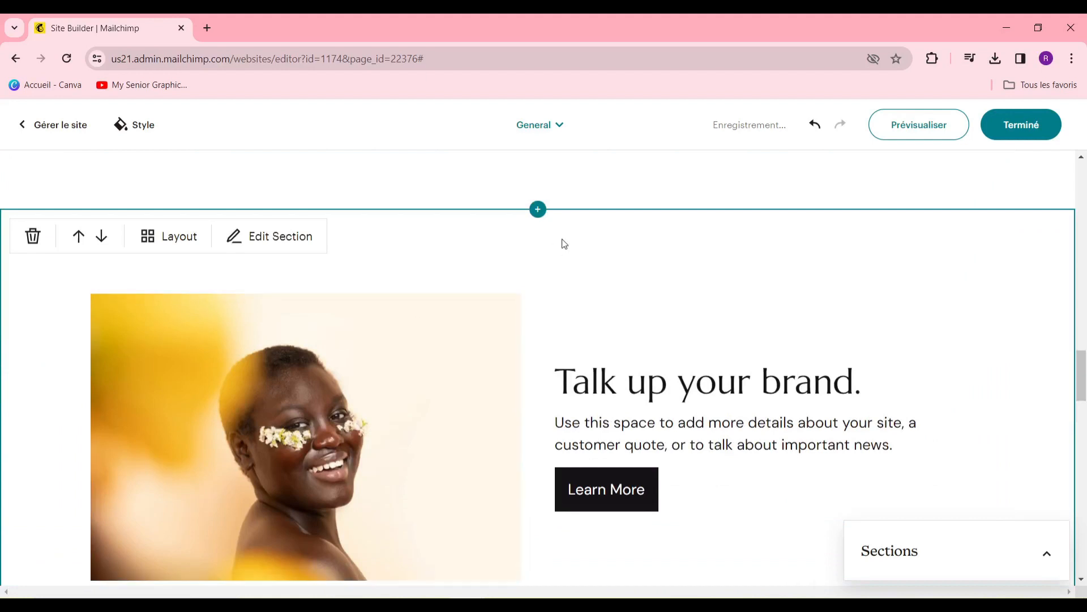
pyautogui.click(534, 211)
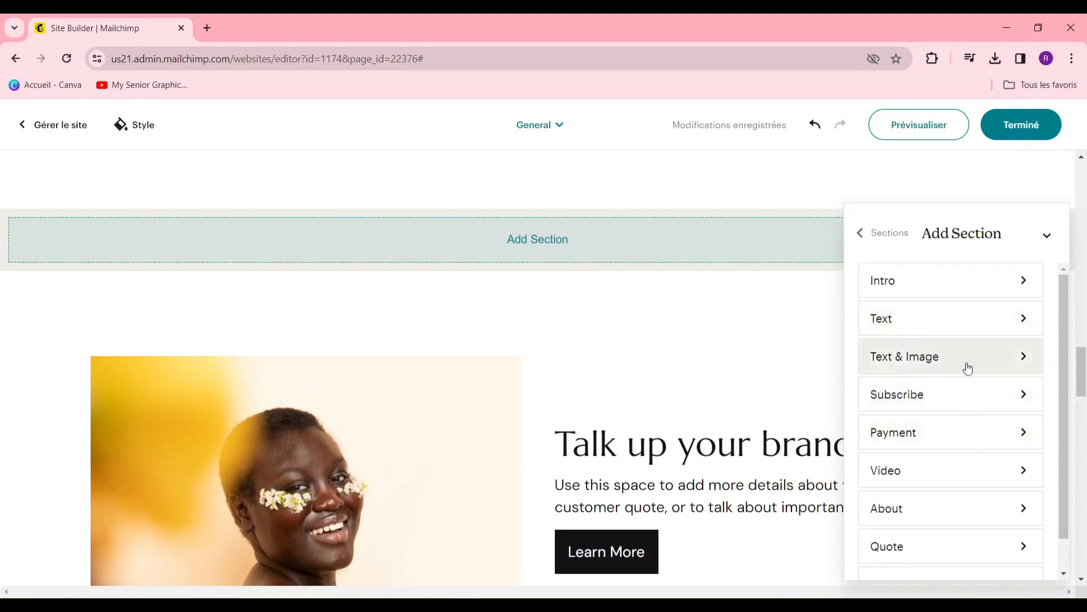
pyautogui.scroll(-2, 957, 369)
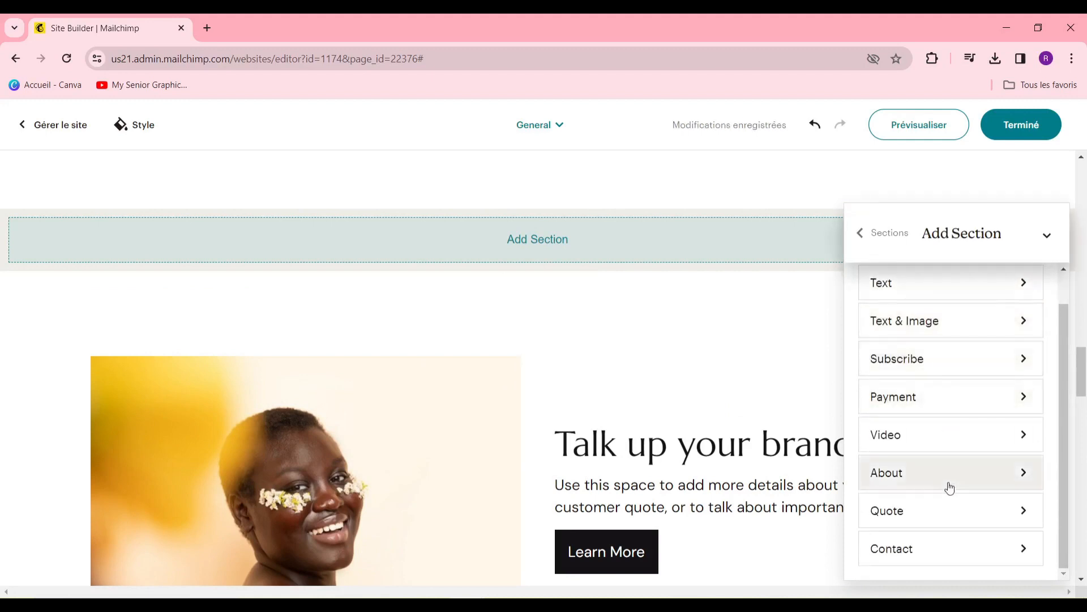
pyautogui.scroll(1, 947, 479)
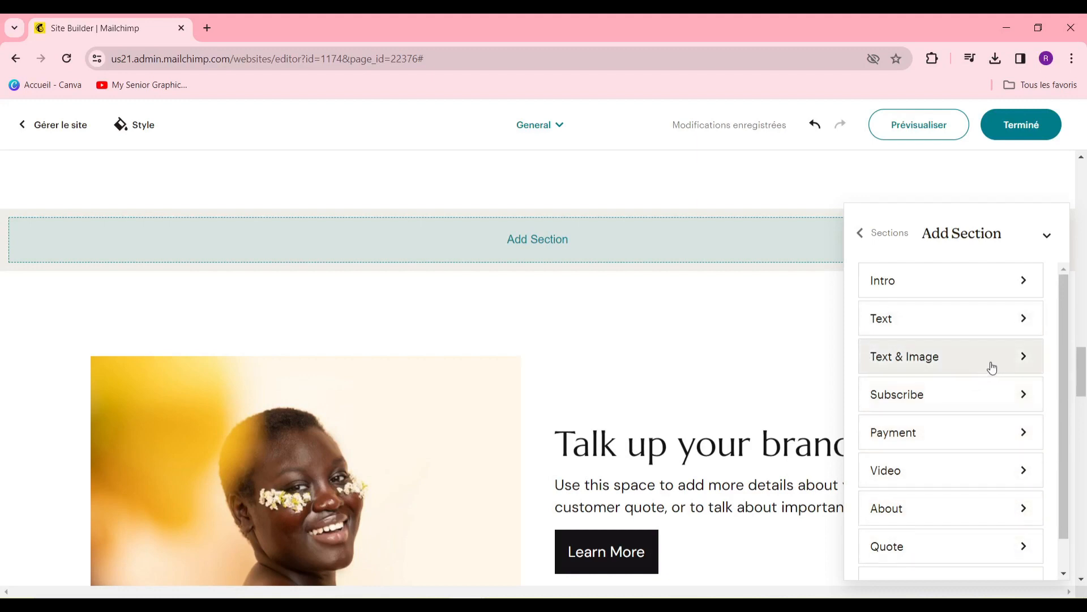
pyautogui.click(950, 364)
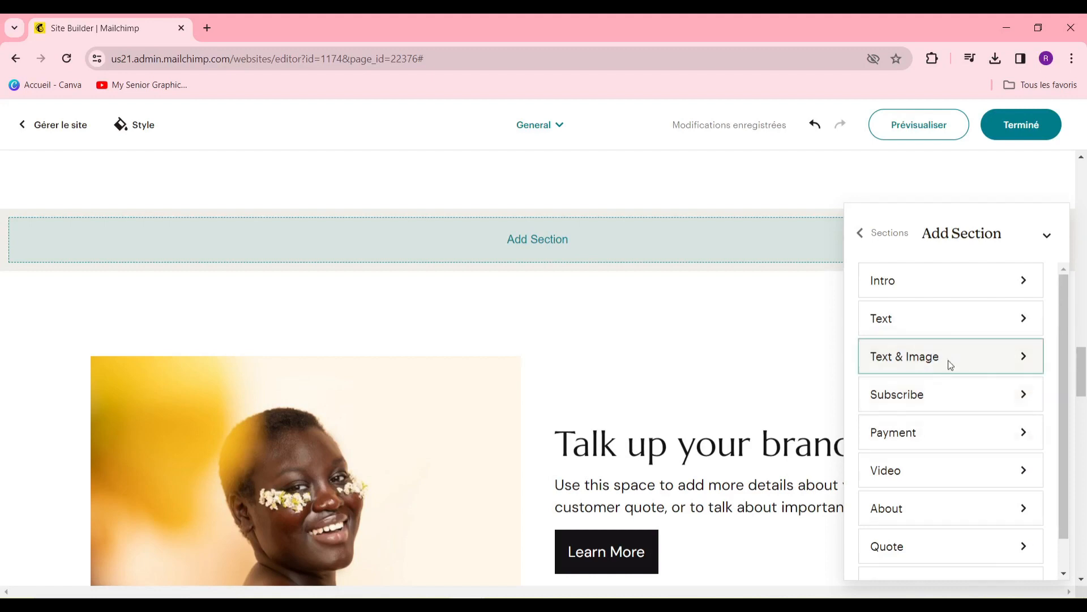
pyautogui.scroll(-7, 972, 396)
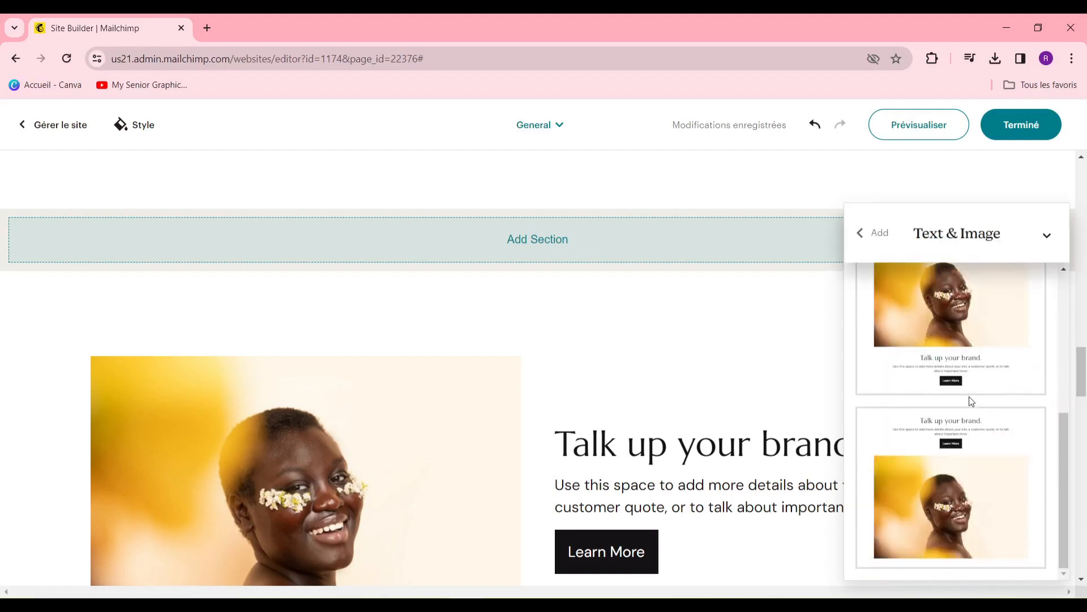
pyautogui.scroll(6, 970, 396)
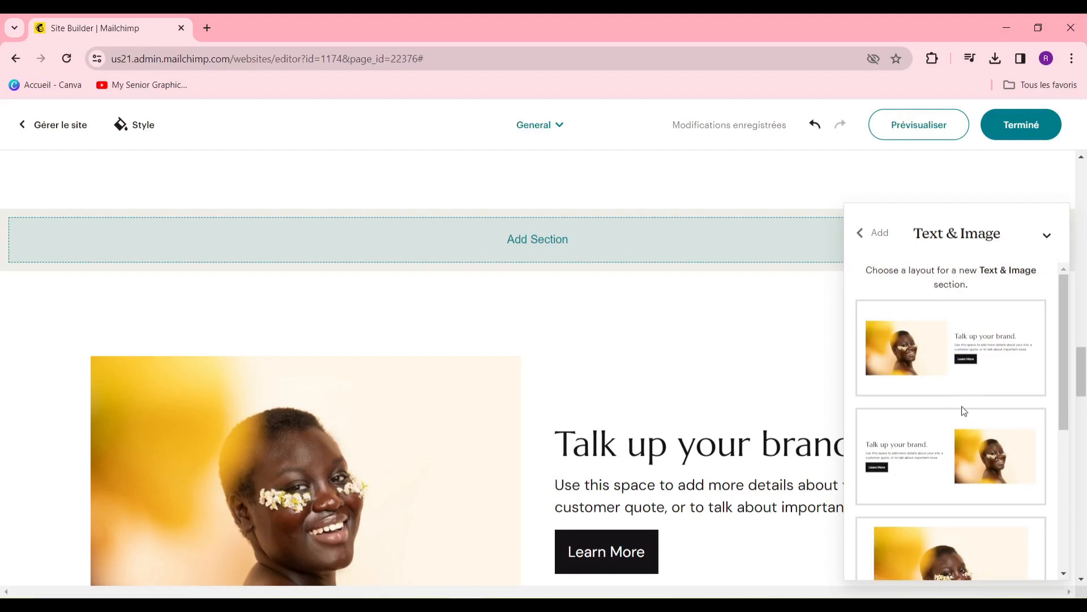
pyautogui.scroll(-4, 963, 413)
pyautogui.scroll(4, 963, 399)
pyautogui.click(973, 461)
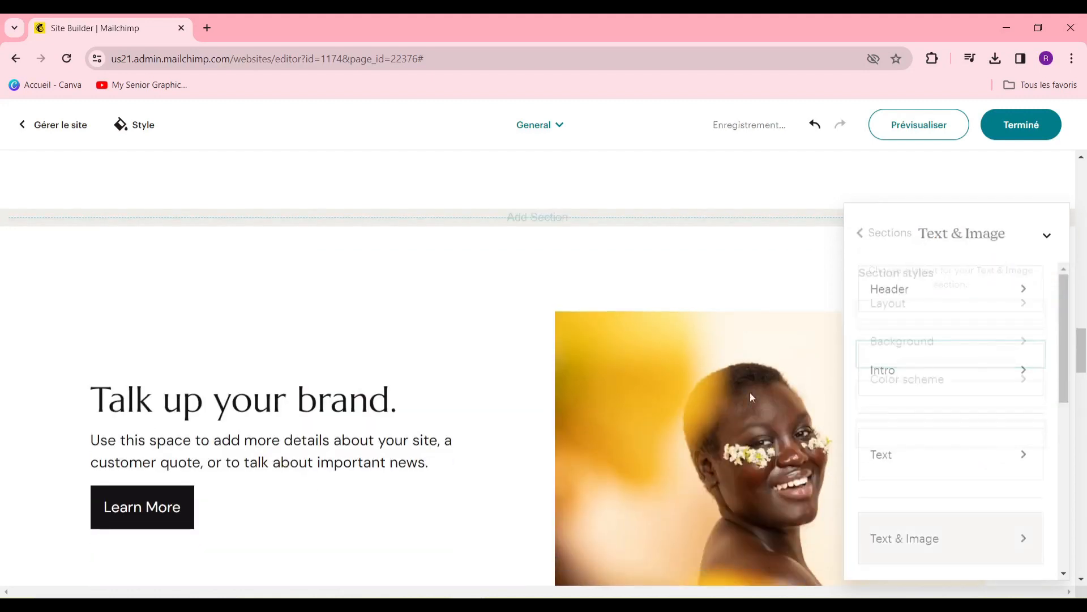
# Replace the "Talk up your brand." heading with "la paire ultime" in the Text & Image section whose picture is left of the text.
pyautogui.scroll(-13, 526, 393)
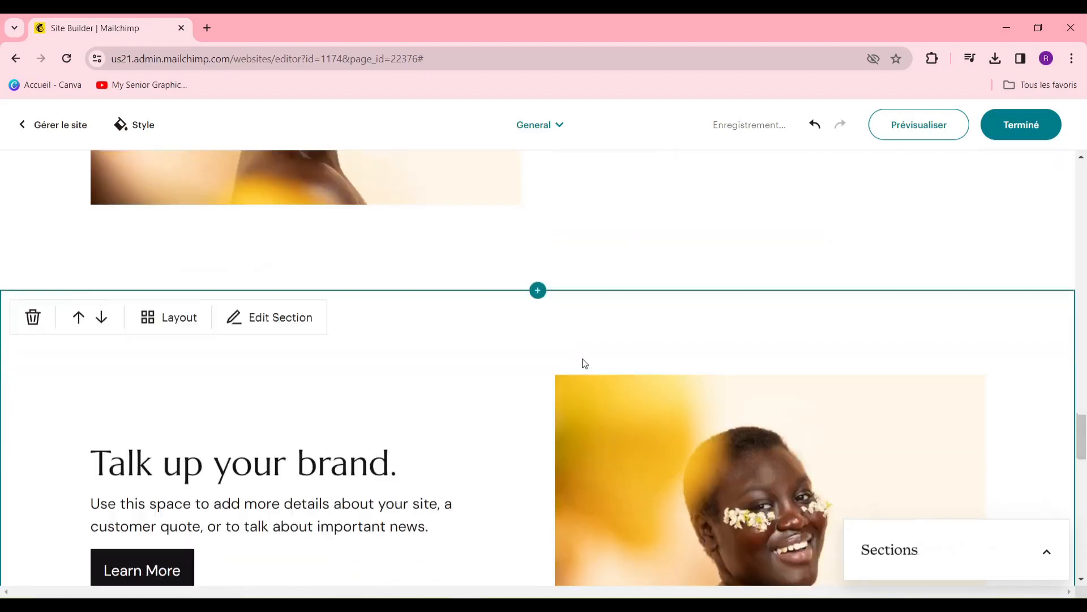
pyautogui.scroll(7, 583, 363)
pyautogui.scroll(-3, 575, 351)
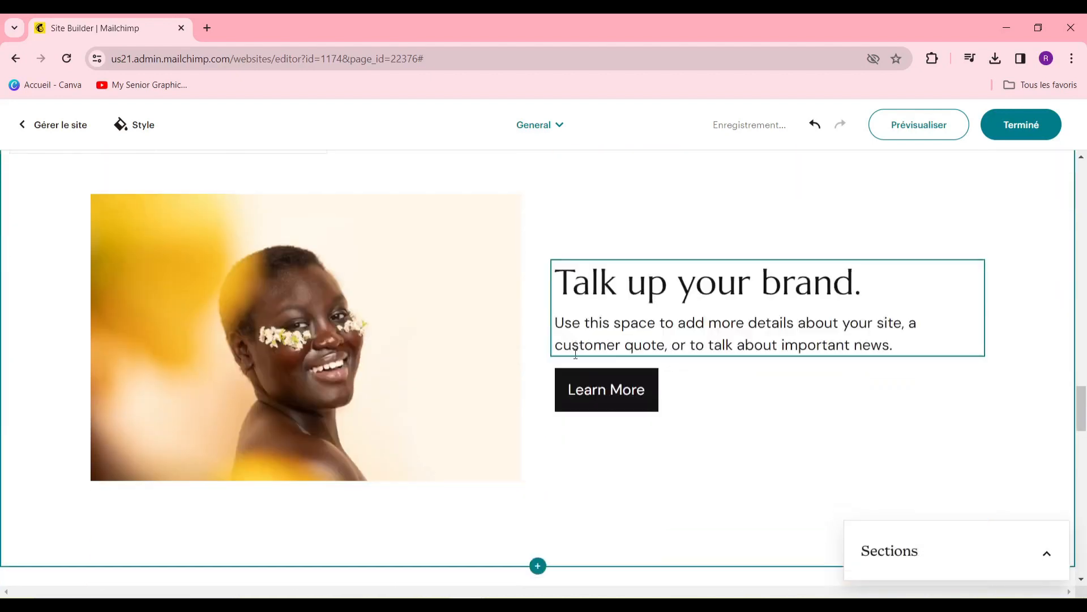
pyautogui.click(729, 291)
pyautogui.tripleClick(818, 292)
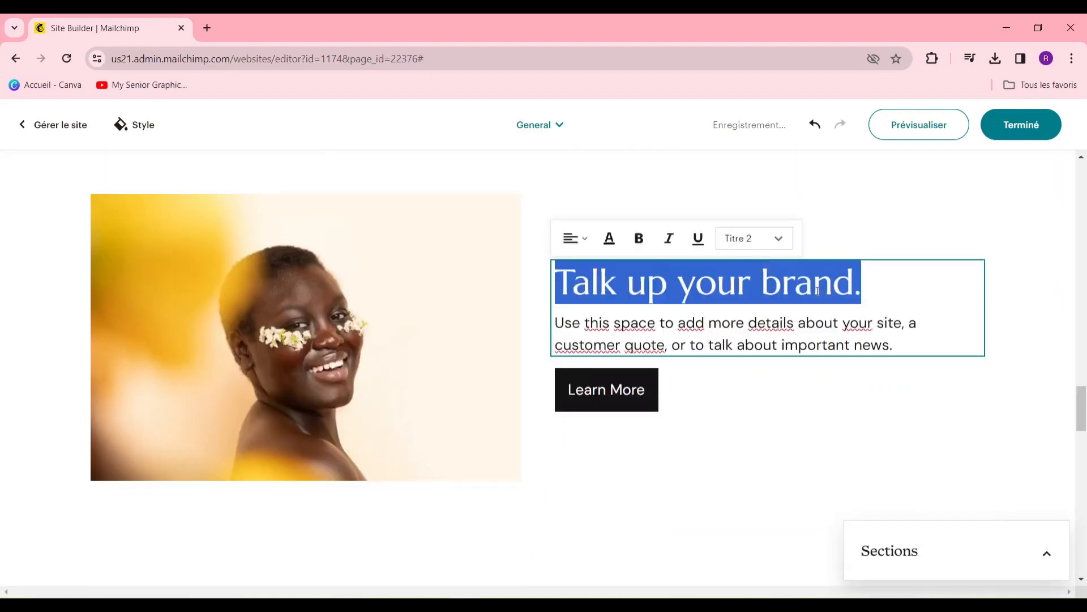
pyautogui.press('BackSpace')
pyautogui.write('th')
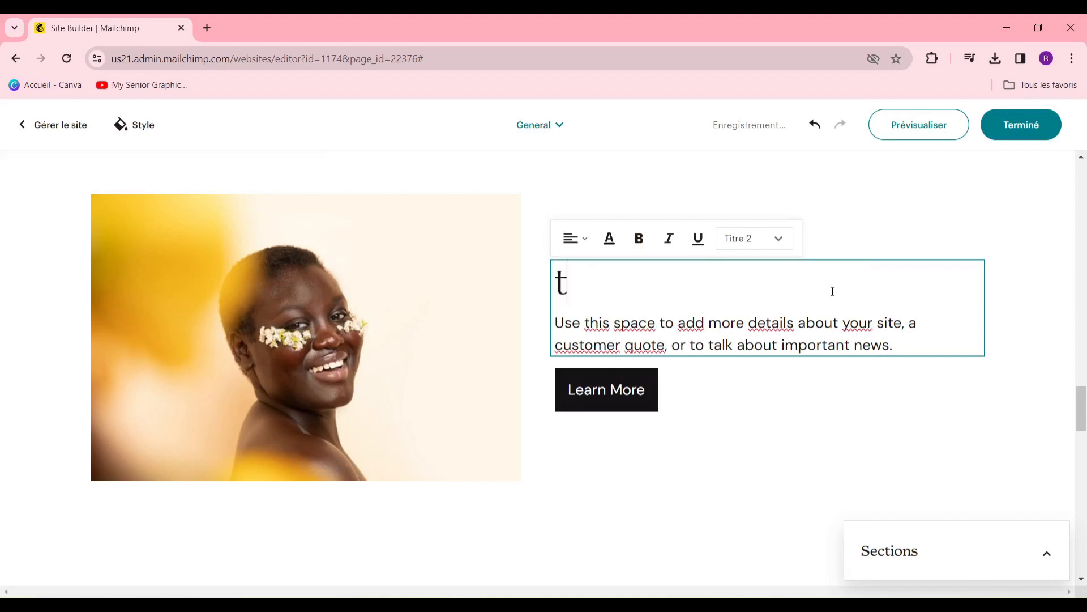
pyautogui.press('BackSpace')
pyautogui.press('BackSpace')
pyautogui.write('la paire ultime')
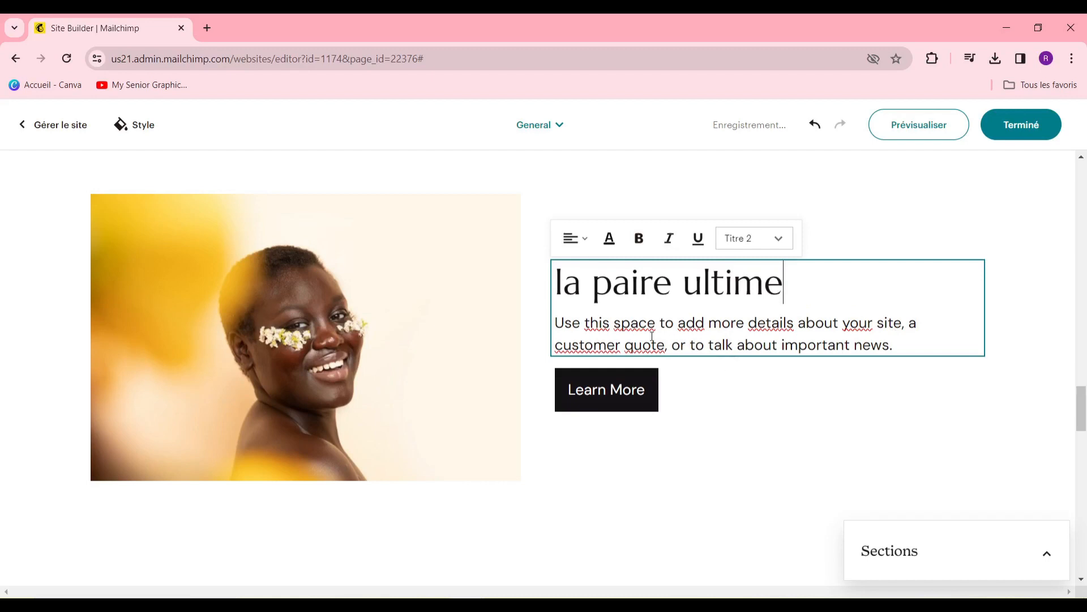
pyautogui.doubleClick(652, 337)
pyautogui.click(671, 321)
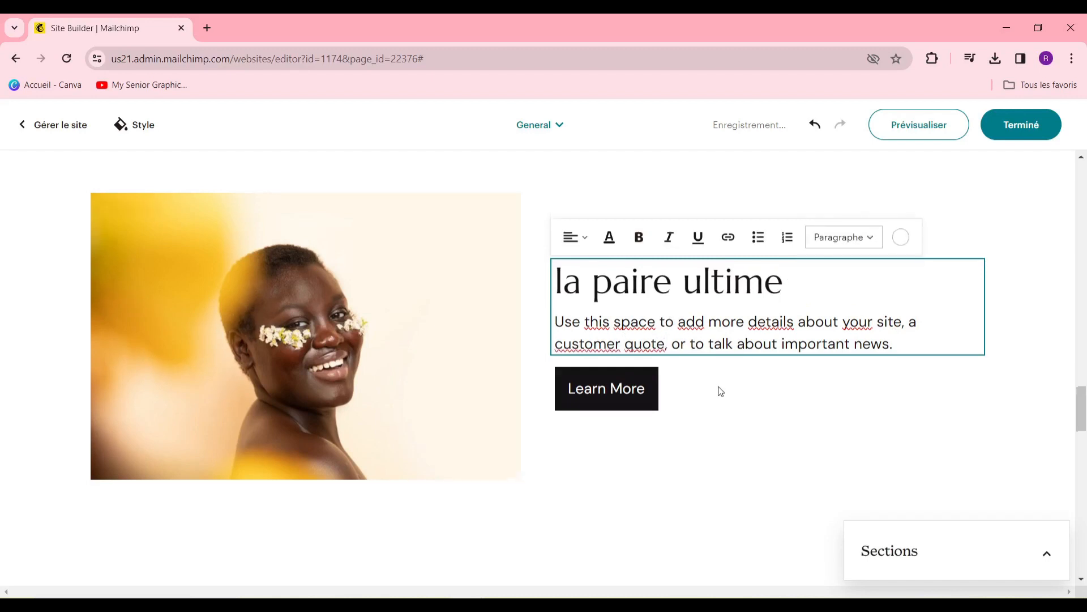
# Replace the "Talk up your brand." heading with "De quoi vous plaisir" in the Text & Image section whose text is left of the picture.
pyautogui.scroll(-5, 716, 389)
pyautogui.tripleClick(216, 391)
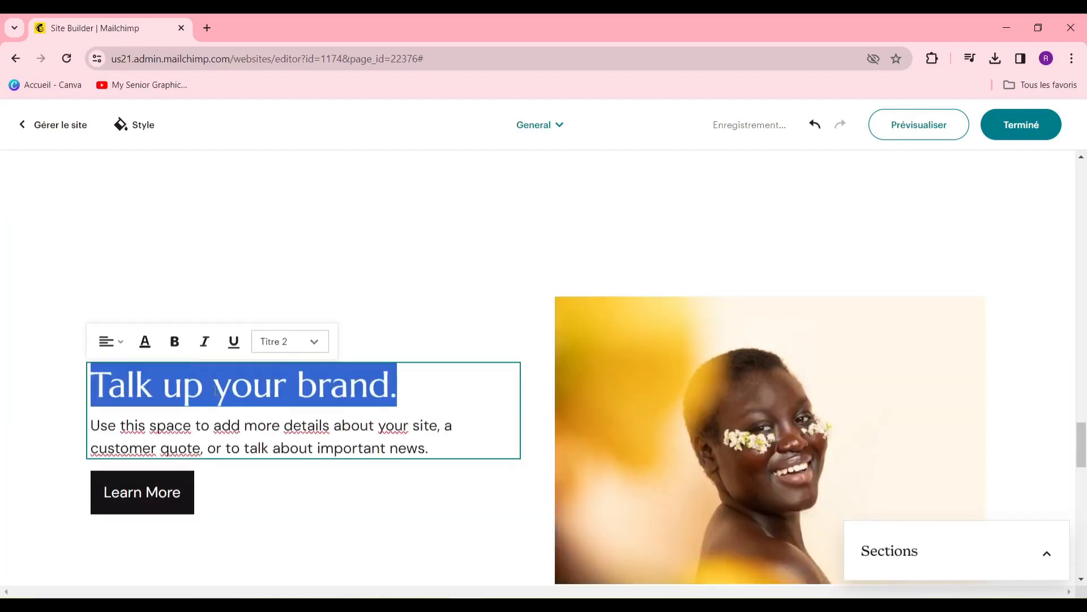
pyautogui.press('BackSpace')
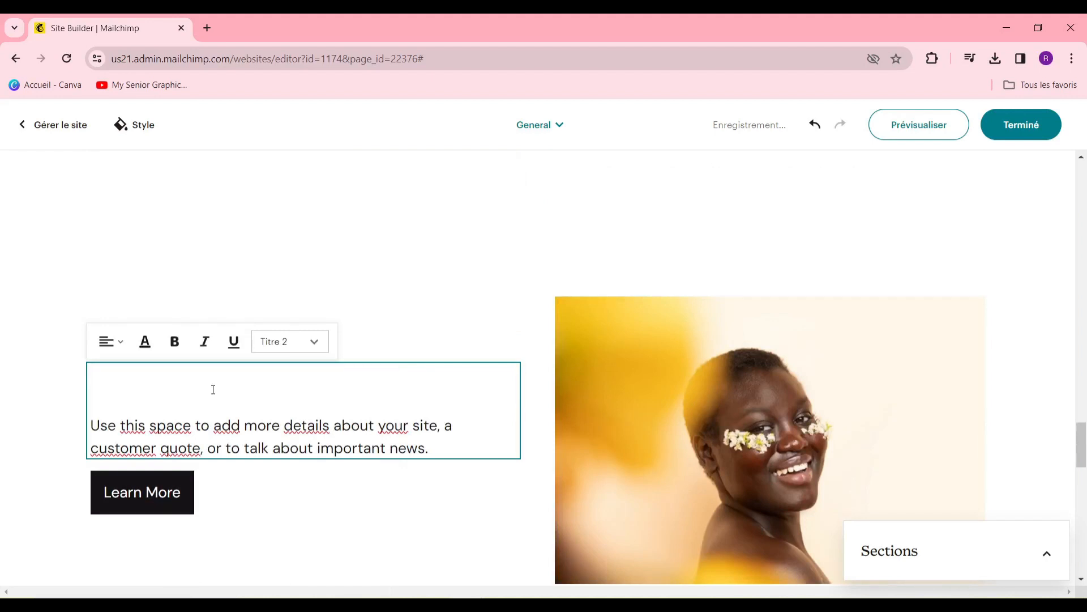
pyautogui.write('de quoi vou')
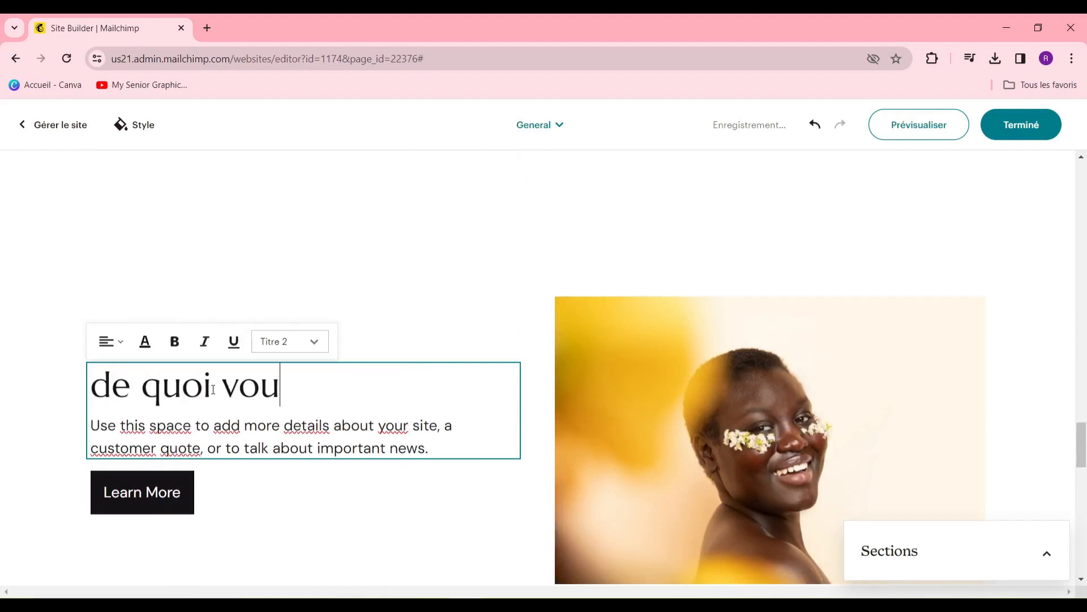
pyautogui.write('s p')
# Replace the picture in the "la paire ultime" section with an uploaded copy of the Pexels JPG from Téléchargements whose name ends in 2529147.
pyautogui.scroll(-10, 213, 389)
pyautogui.scroll(2, 503, 369)
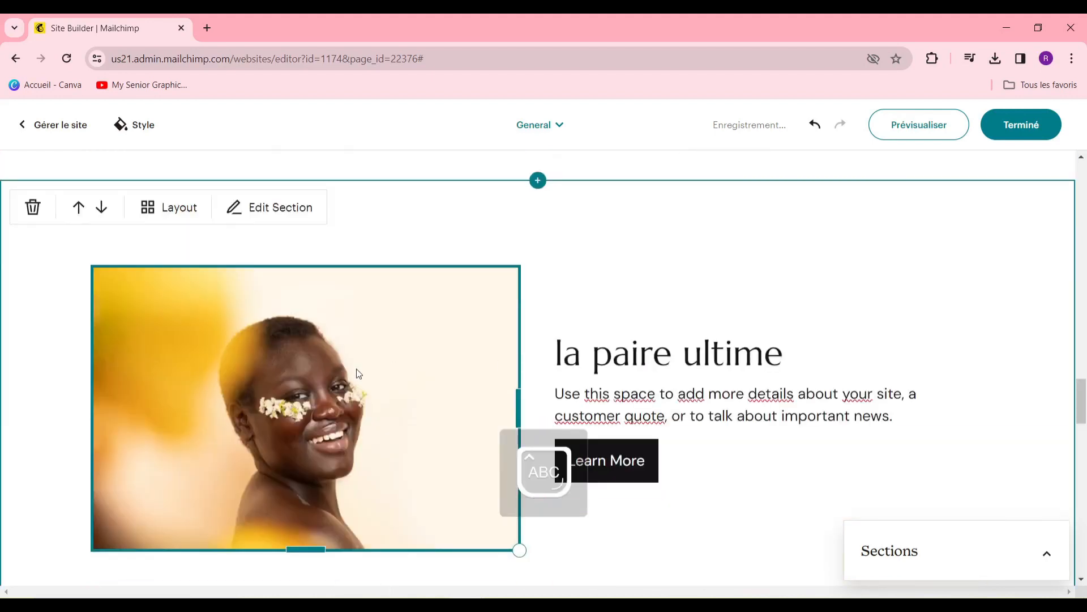
pyautogui.click(354, 373)
pyautogui.click(402, 518)
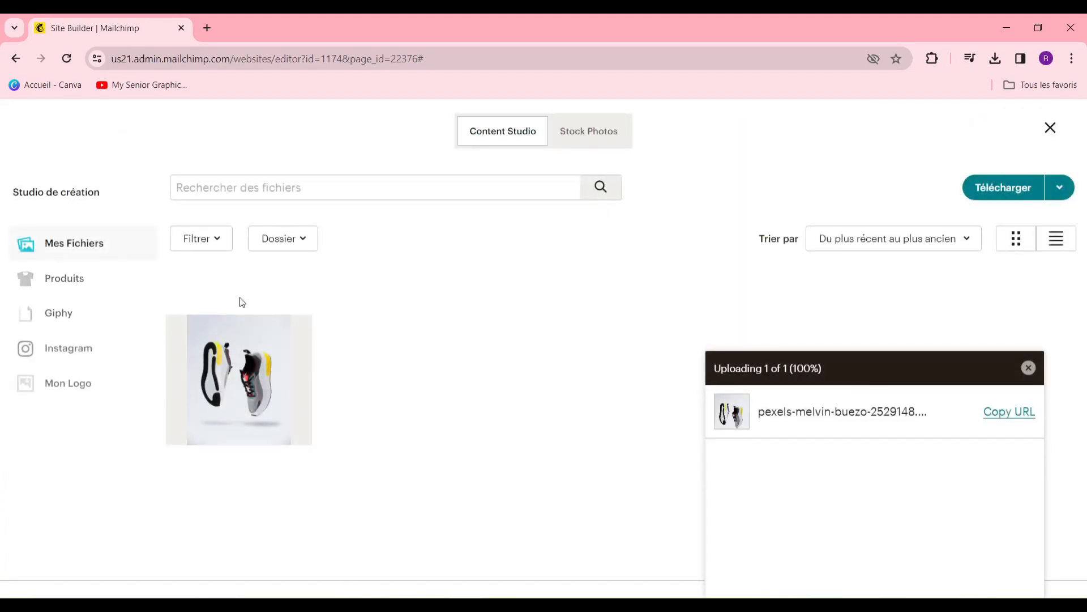
pyautogui.click(1028, 193)
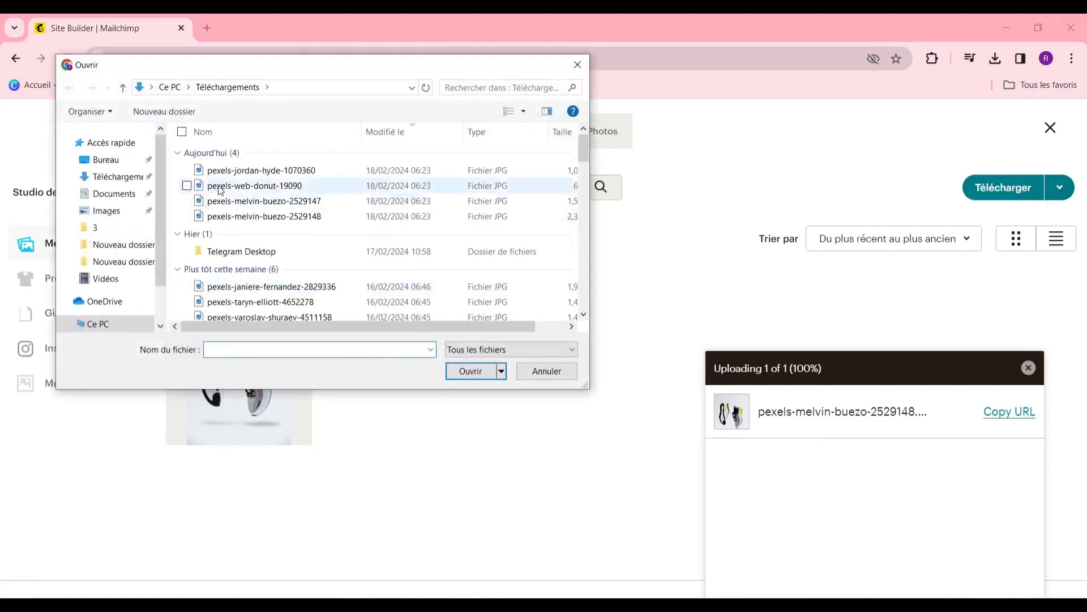
pyautogui.click(260, 201)
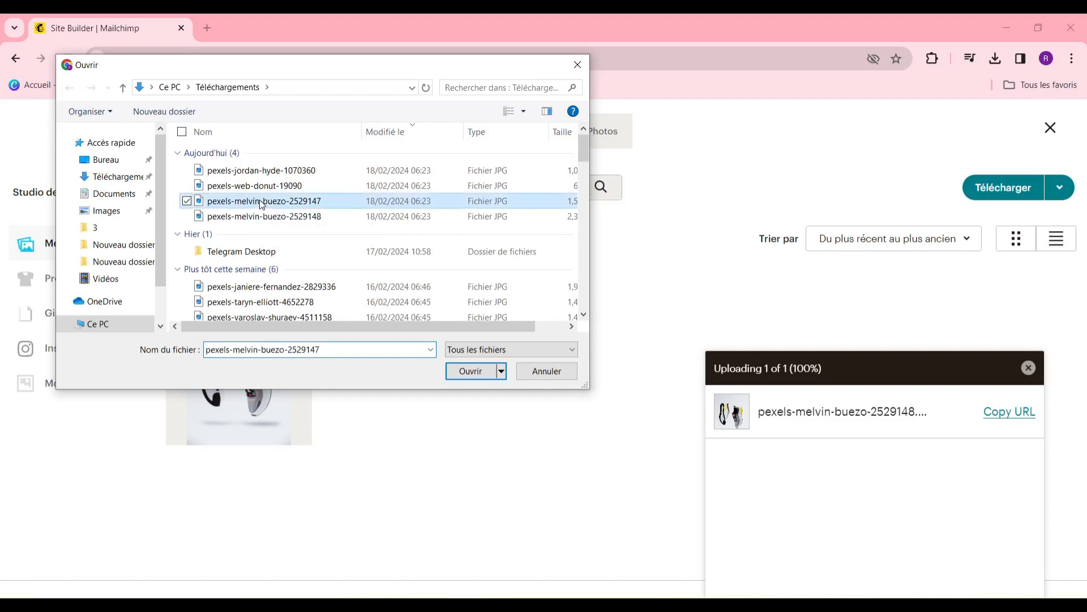
pyautogui.doubleClick(260, 200)
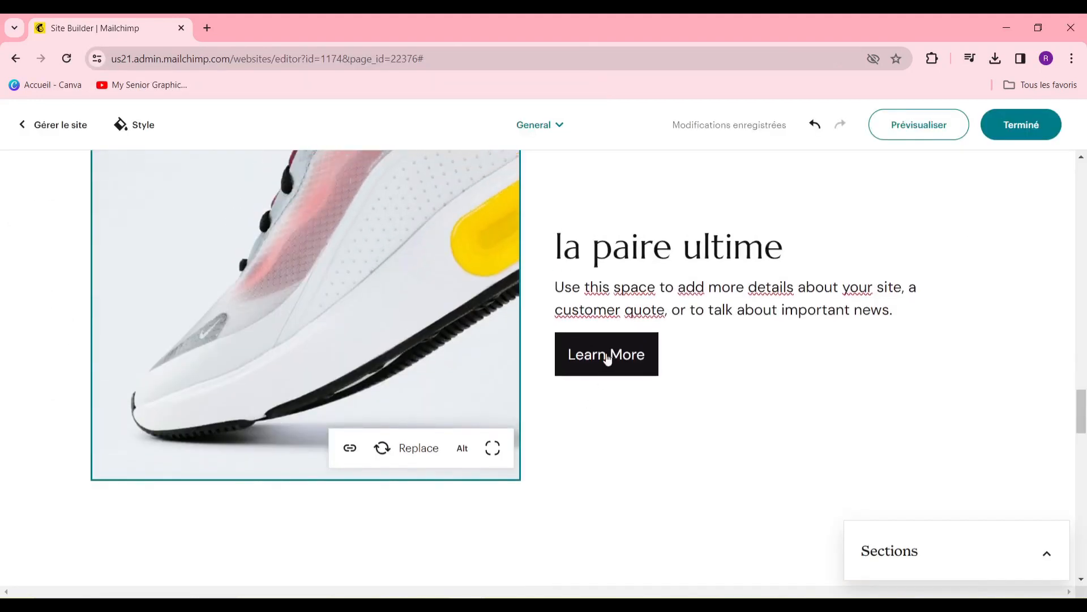
# Change the "Learn More" button label to "COMMANDER MAINTENANT" in the "la paire ultime" section.
pyautogui.click(614, 369)
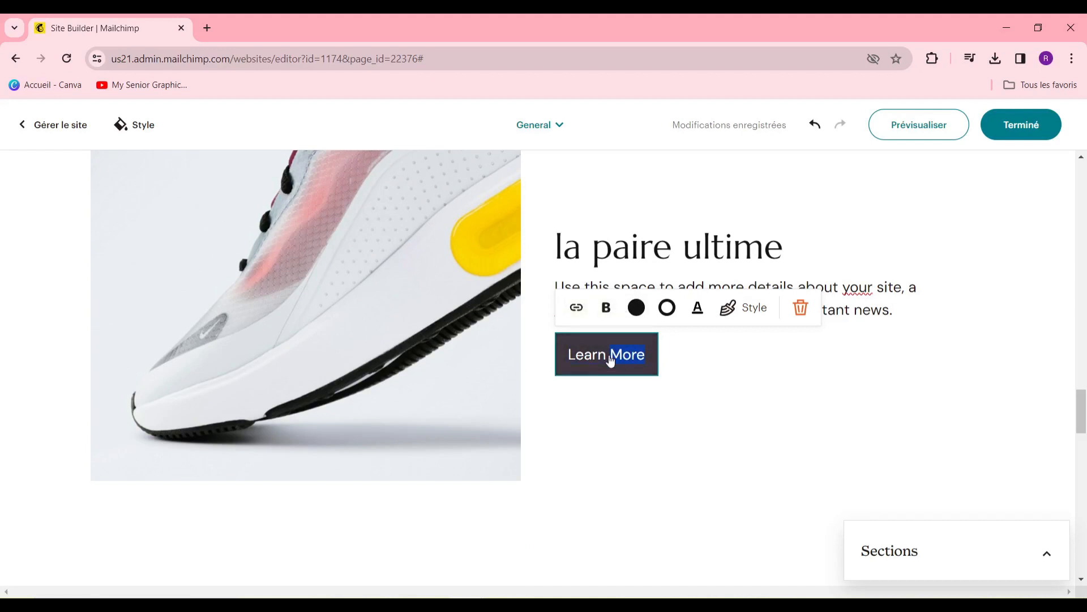
pyautogui.write('COMMA')
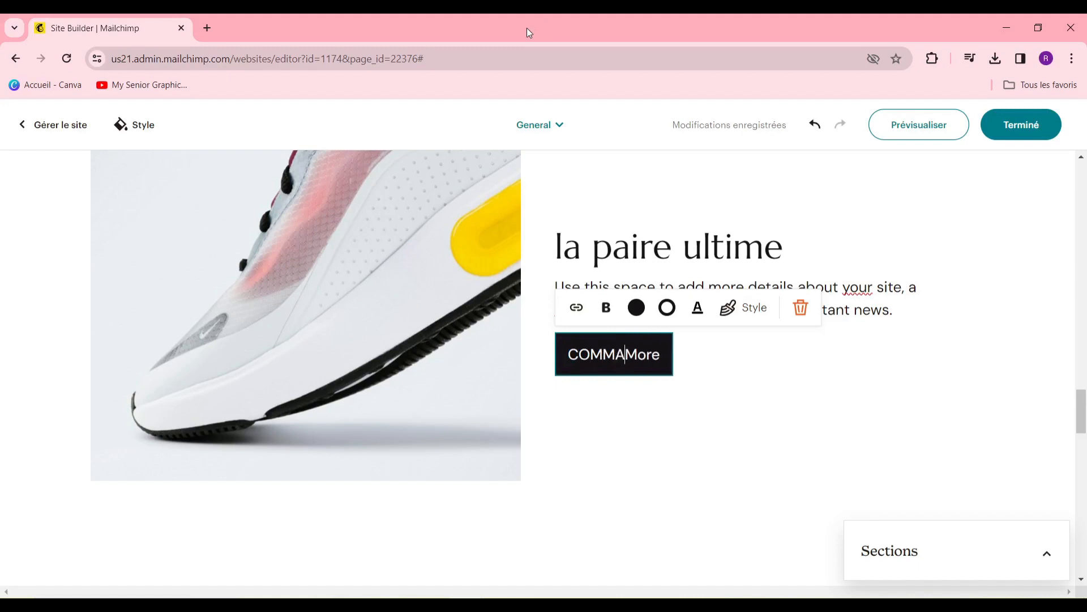
pyautogui.write('NDER MAINTENANT')
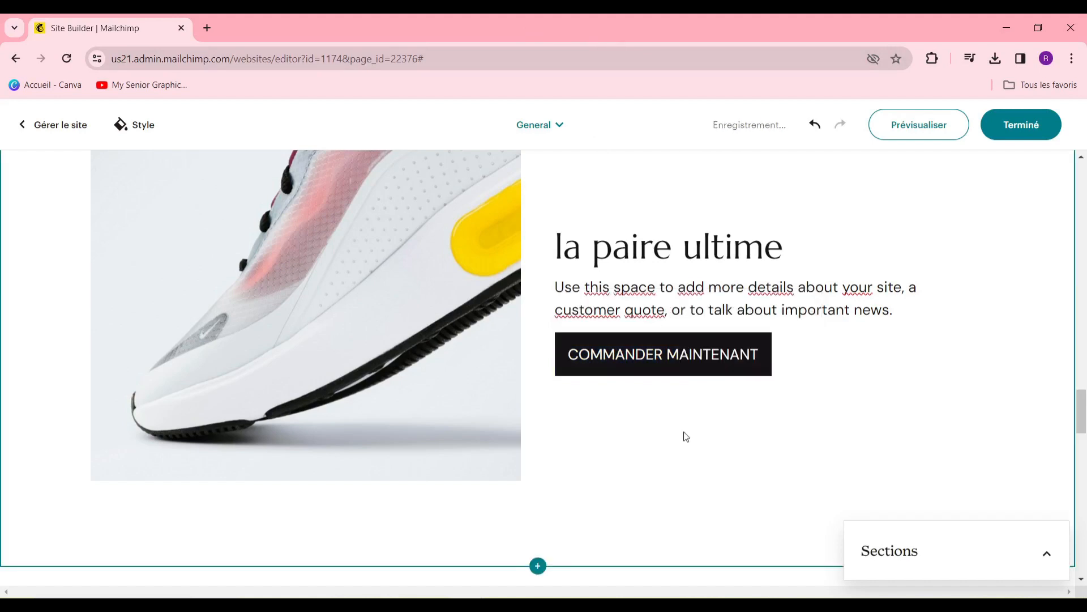
# Open the external URL link settings of the "COMMANDER MAINTENANT" button in the "la paire ultime" section.
pyautogui.click(679, 353)
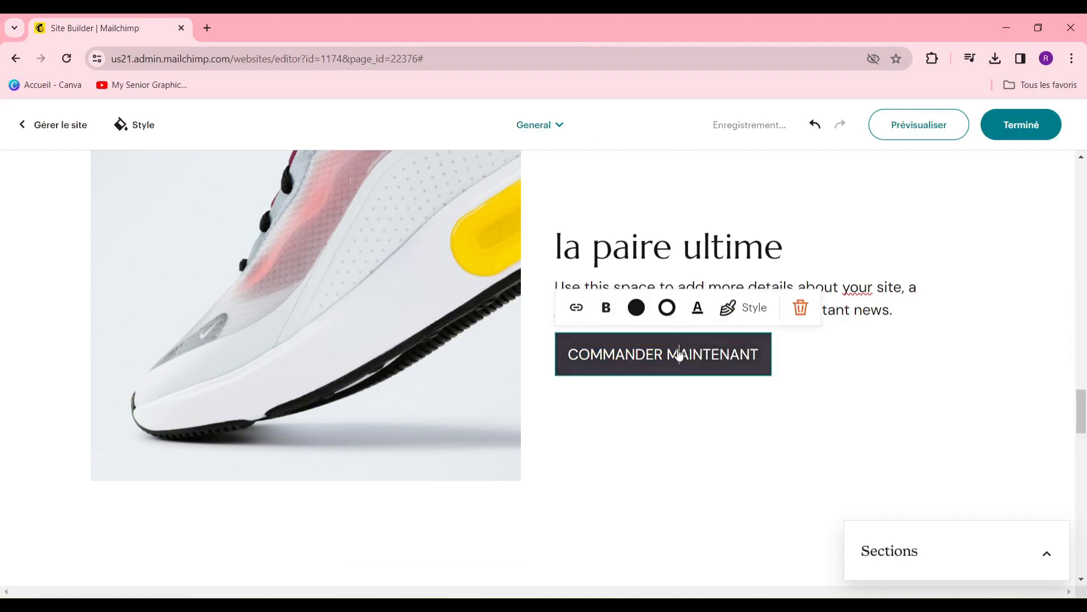
pyautogui.click(576, 307)
pyautogui.click(619, 375)
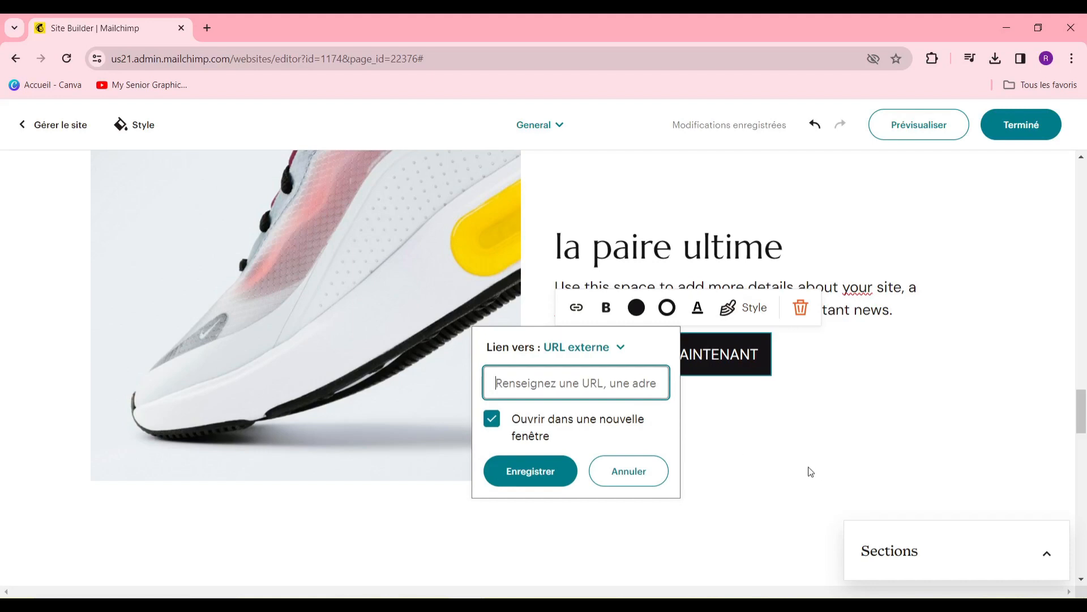
# Replace the picture in the "De quoi vous plaisir" section with the photo of the blue and white sneaker among ivy leaves.
pyautogui.scroll(-5, 774, 374)
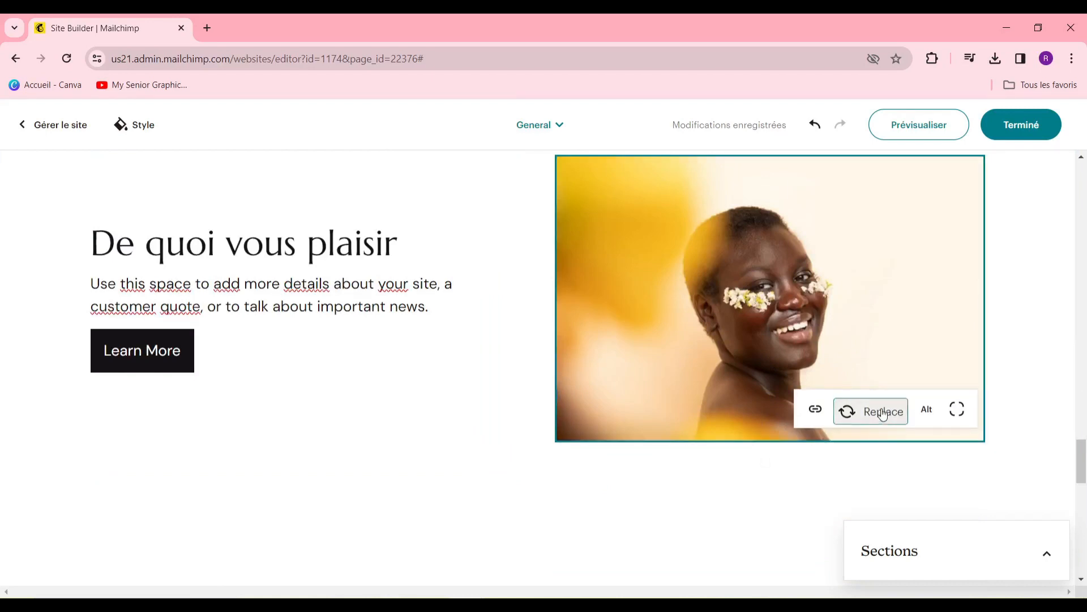
pyautogui.click(871, 410)
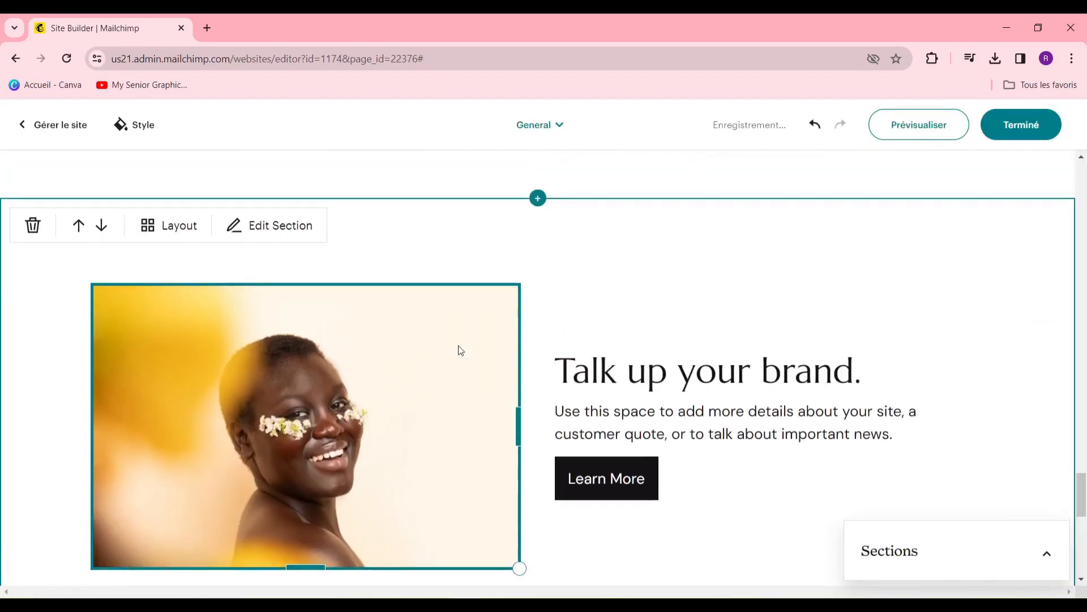
pyautogui.scroll(5, 458, 349)
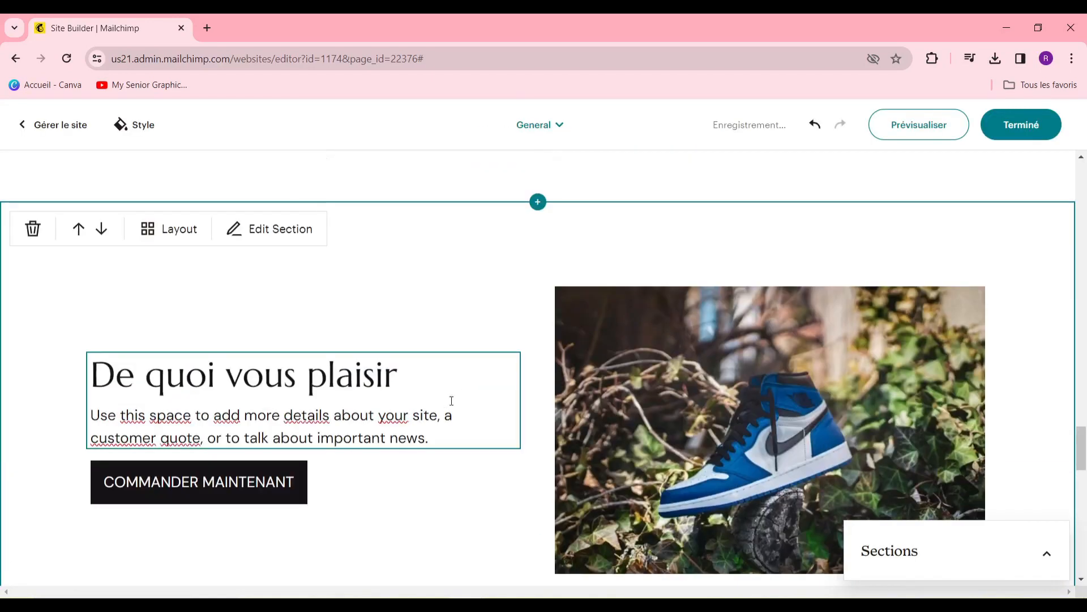
# Remove the unedited "Talk up your brand." Text & Image section located below the "De quoi vous plaisir" section.
pyautogui.scroll(-15, 422, 498)
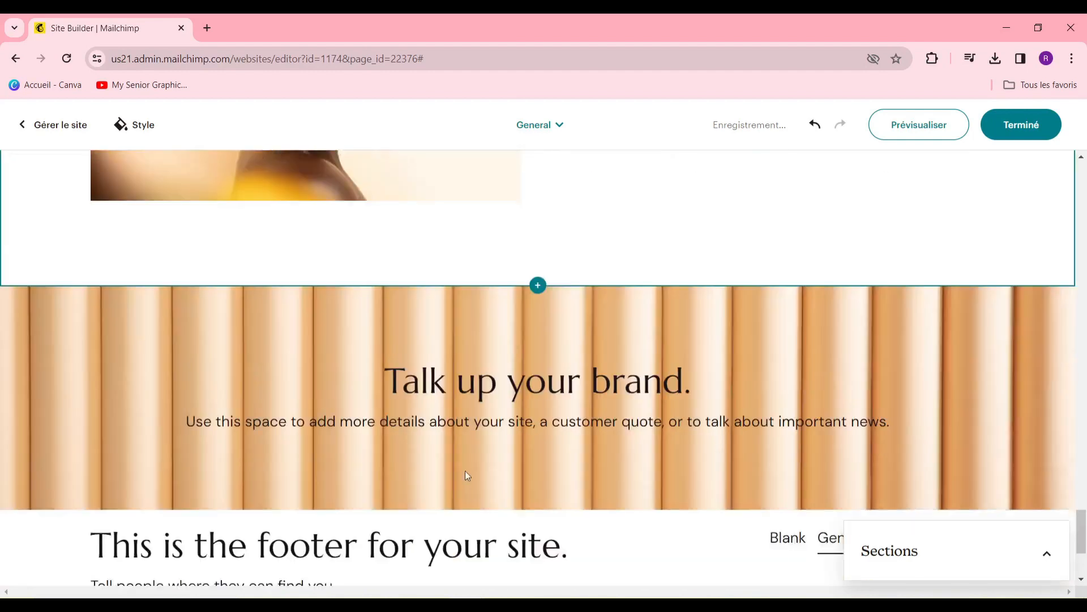
pyautogui.scroll(6, 506, 351)
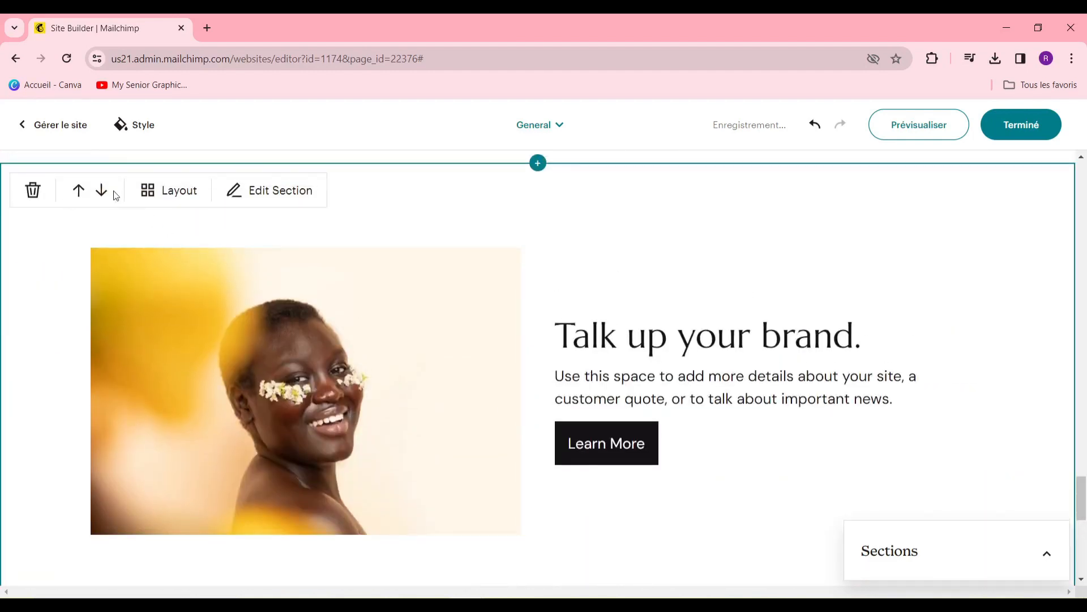
pyautogui.click(32, 190)
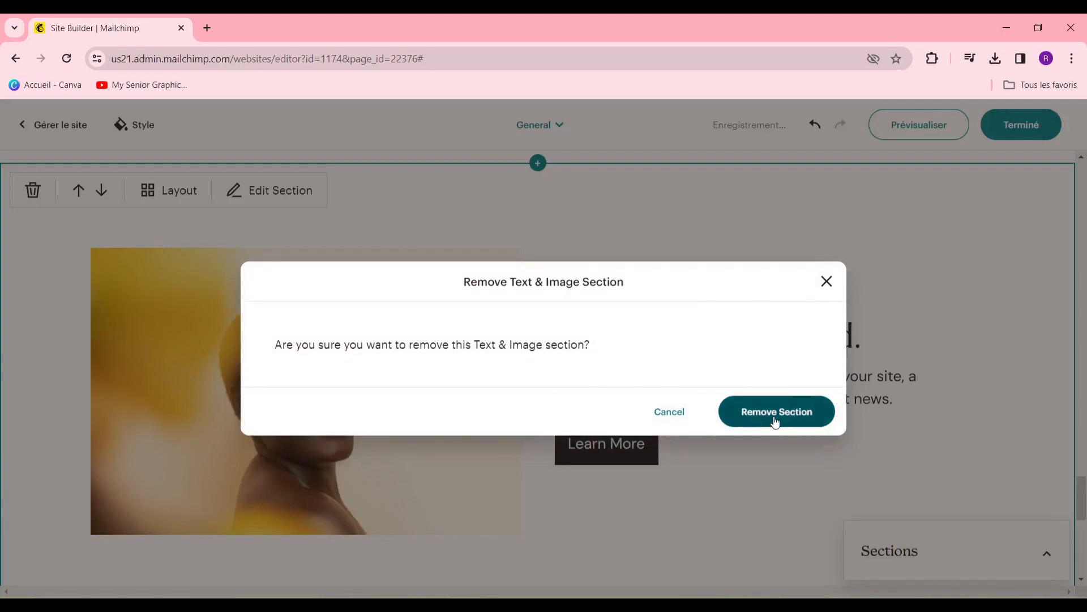
pyautogui.click(753, 416)
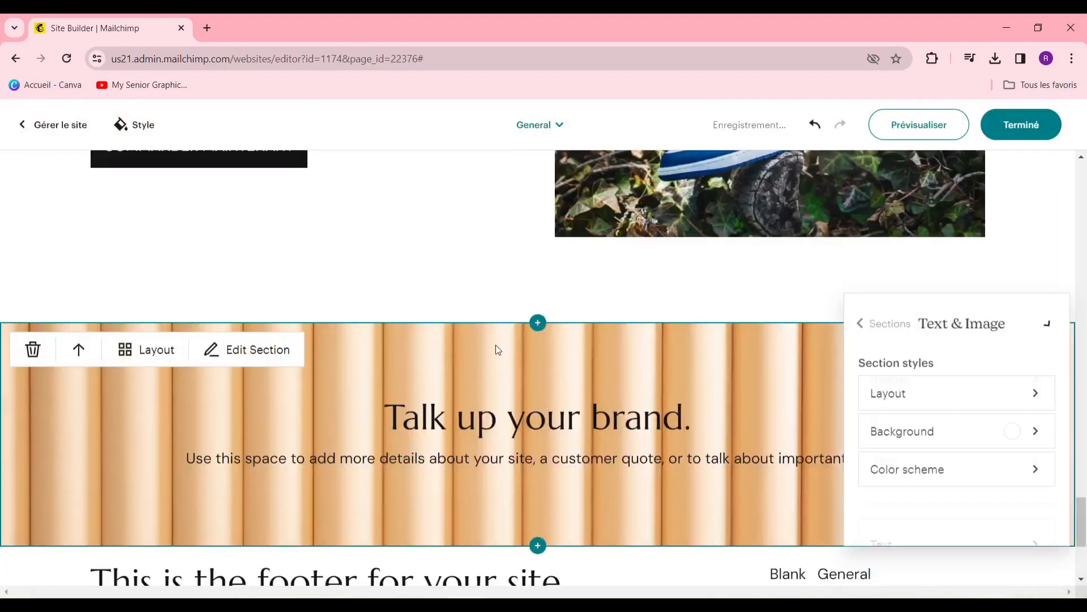
# Replace the "Talk up your brand." heading with "SLOGAN" in the section with the striped background above the footer.
pyautogui.scroll(5, 544, 340)
pyautogui.scroll(-10, 590, 334)
pyautogui.scroll(5, 534, 408)
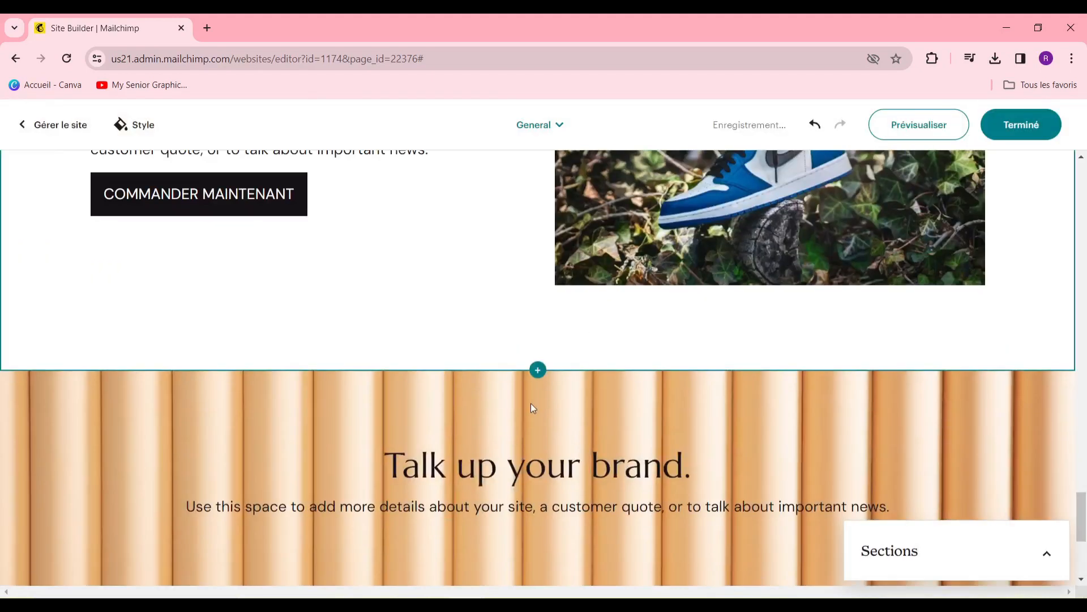
pyautogui.scroll(-5, 532, 371)
pyautogui.scroll(2, 489, 287)
pyautogui.click(525, 252)
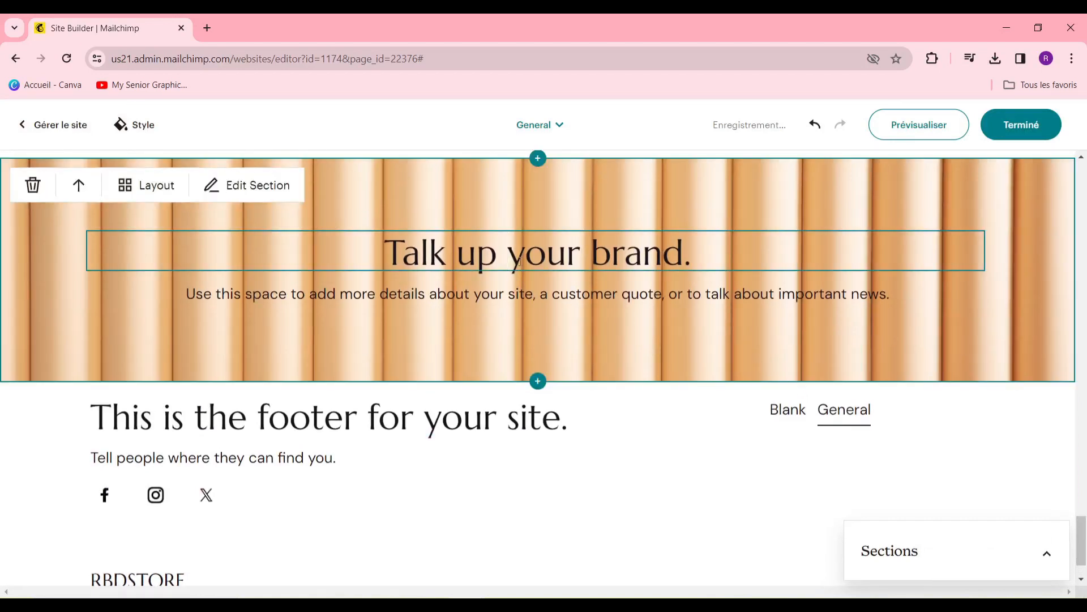
pyautogui.tripleClick(521, 261)
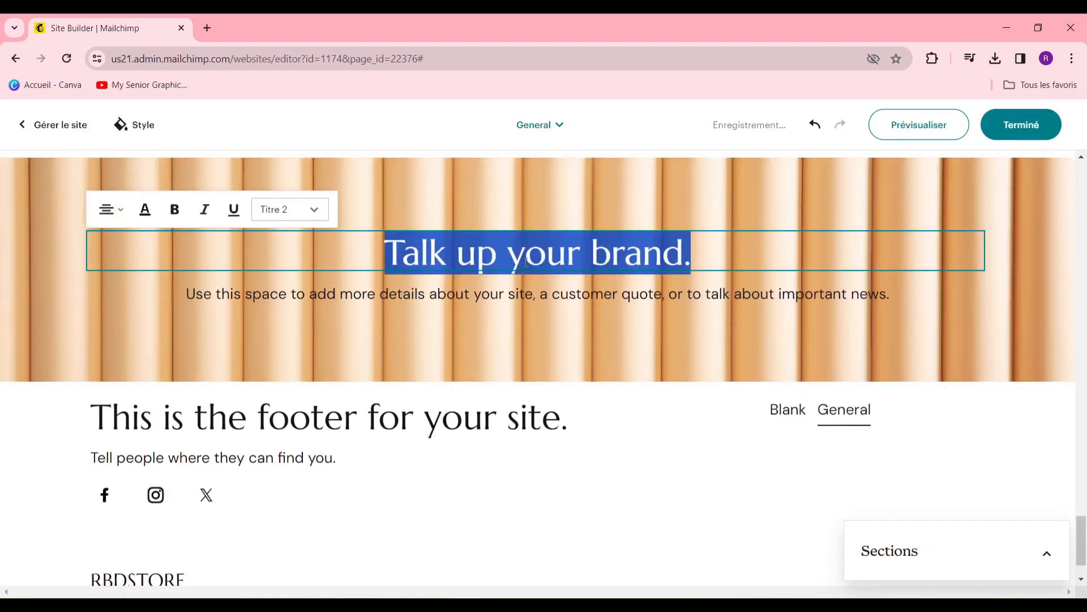
pyautogui.write('SLOGAN')
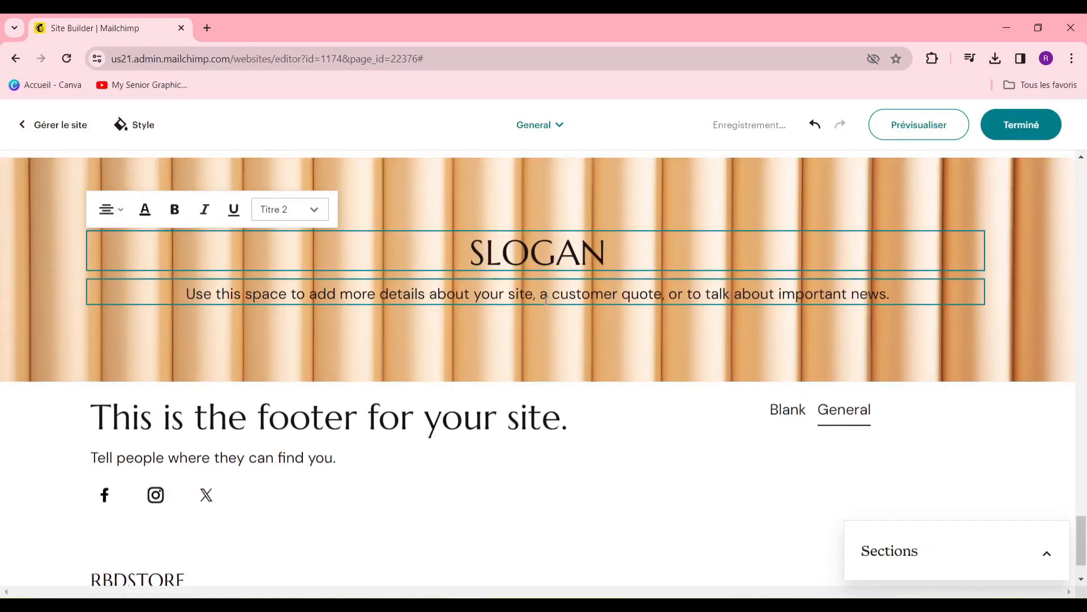
pyautogui.click(581, 301)
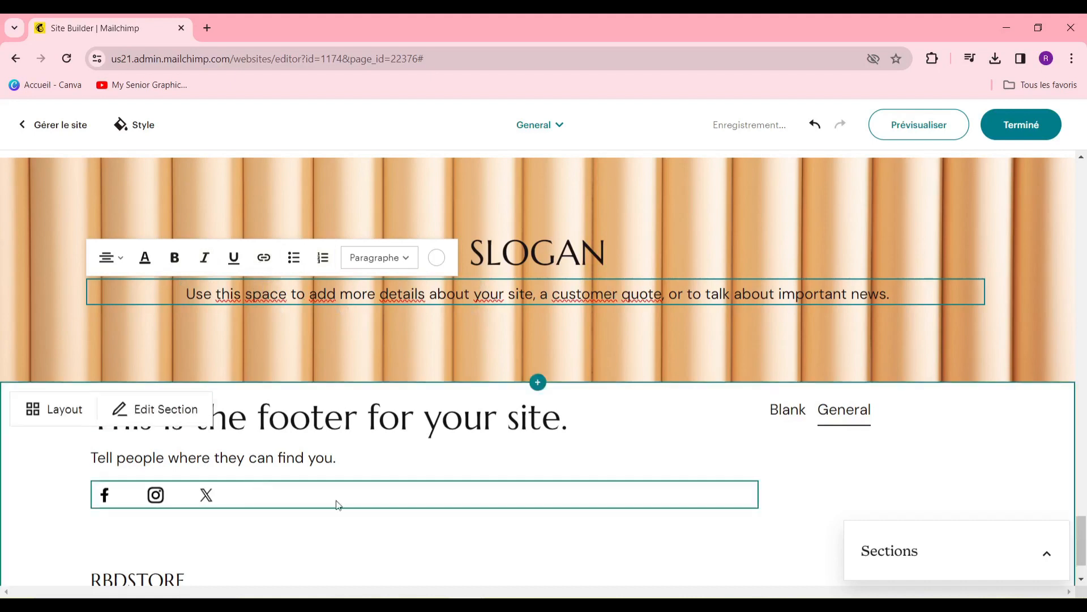
# Replace the footer heading "This is the footer for your site." with "RNDSTORE".
pyautogui.scroll(-1, 422, 490)
pyautogui.click(675, 427)
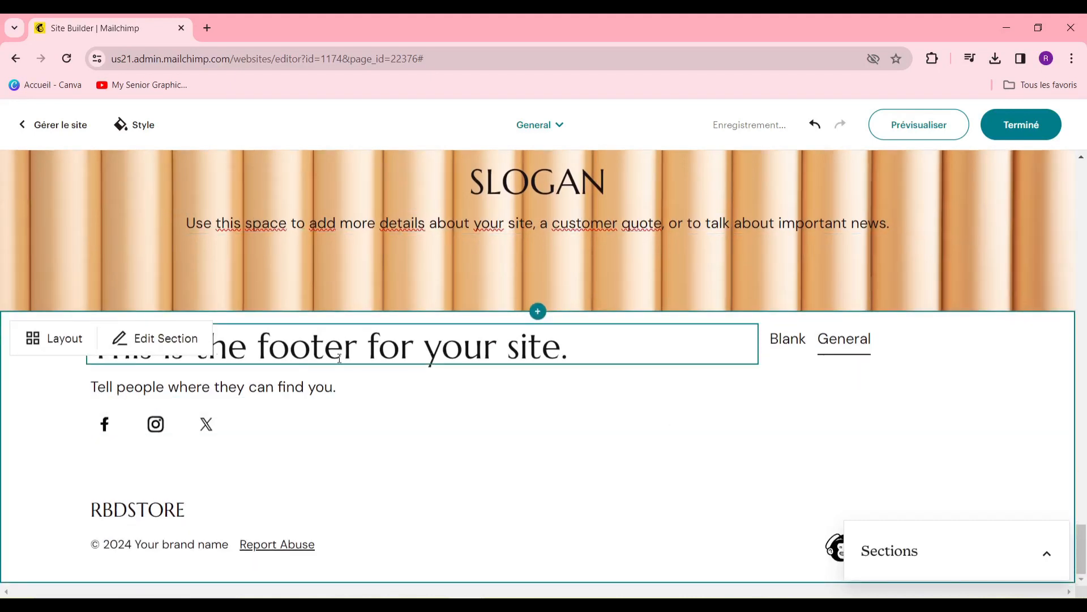
pyautogui.click(432, 360)
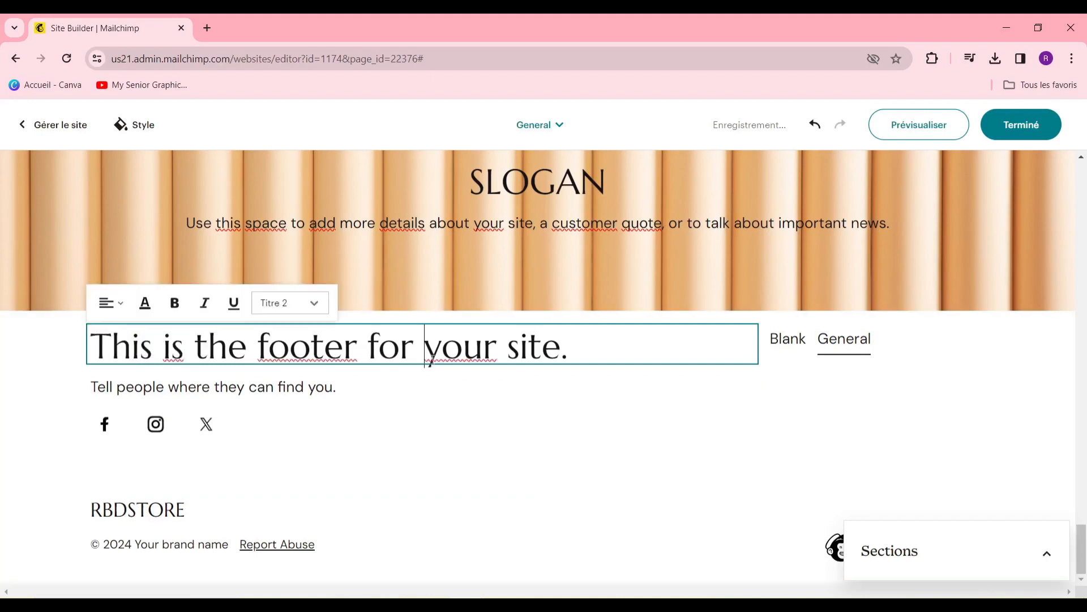
pyautogui.tripleClick(440, 361)
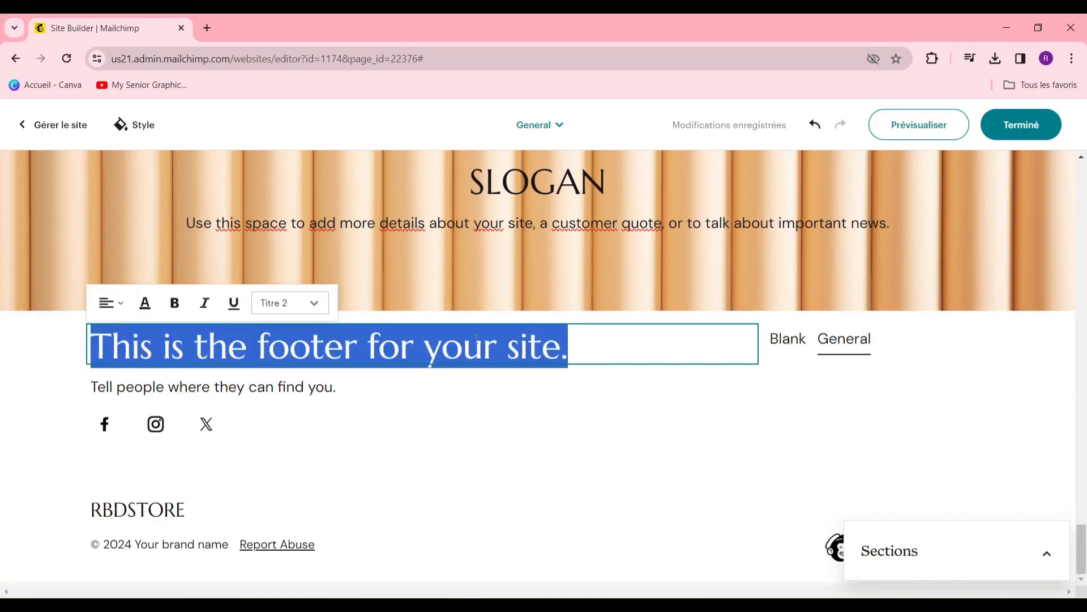
pyautogui.press('BackSpace')
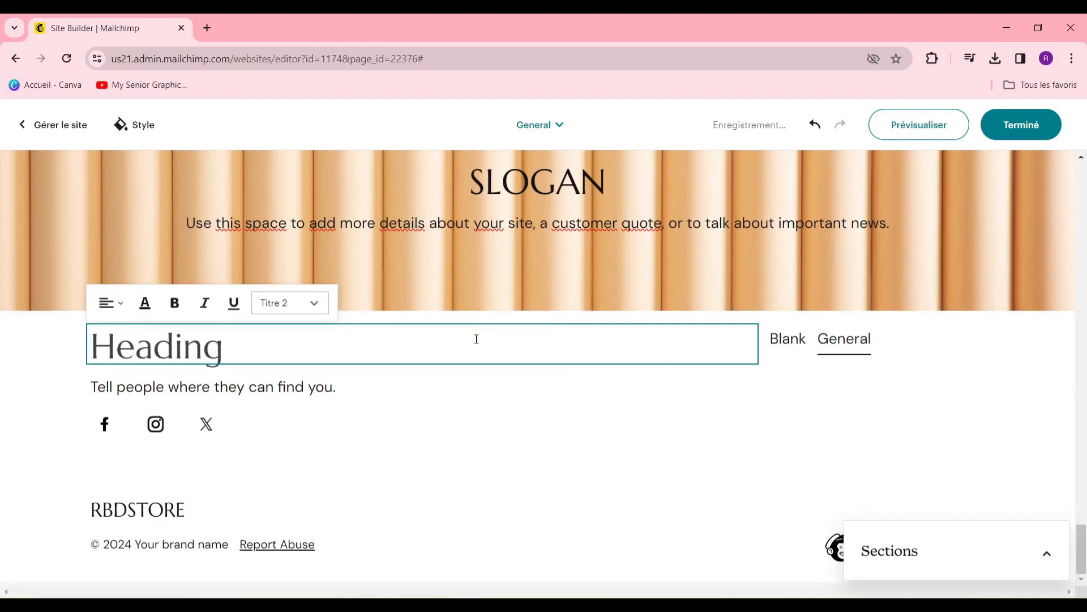
pyautogui.click(331, 388)
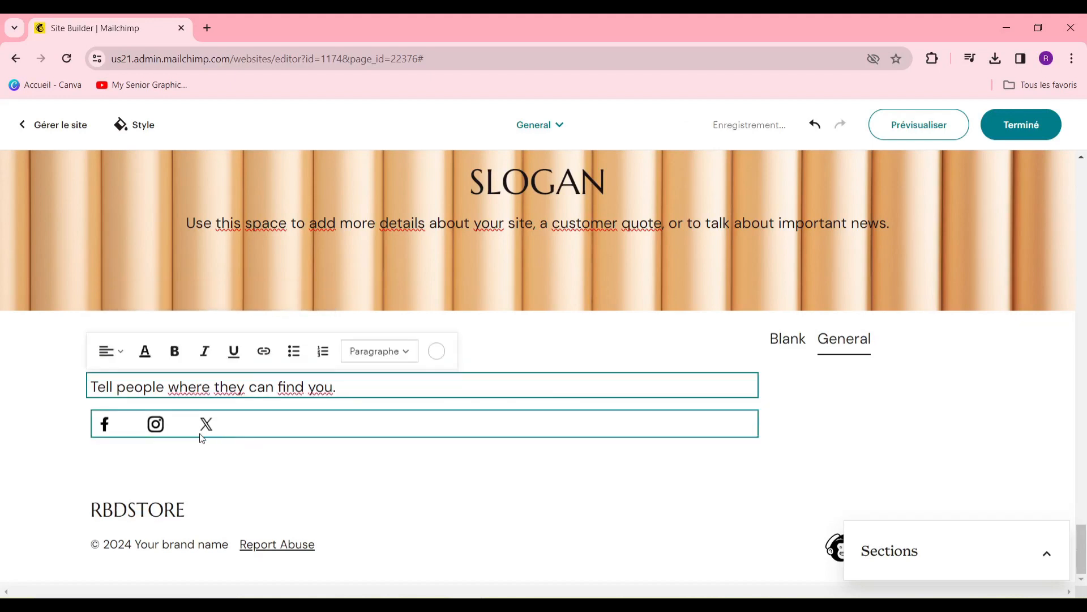
# Enable the youtube.com/ link in the footer's social icons and close the Social settings.
pyautogui.click(204, 434)
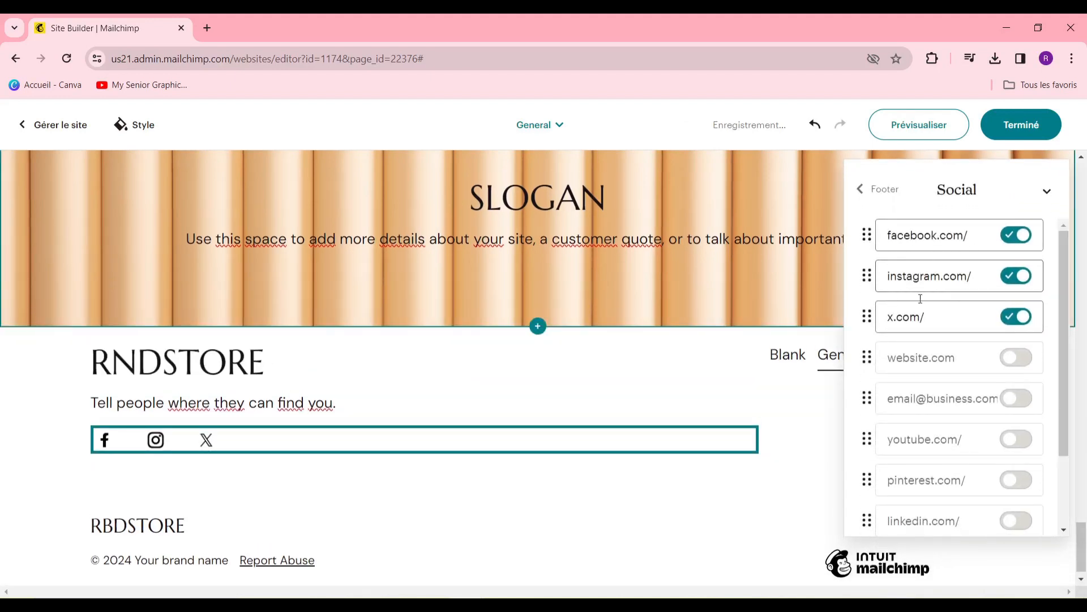
pyautogui.doubleClick(960, 242)
pyautogui.tripleClick(967, 240)
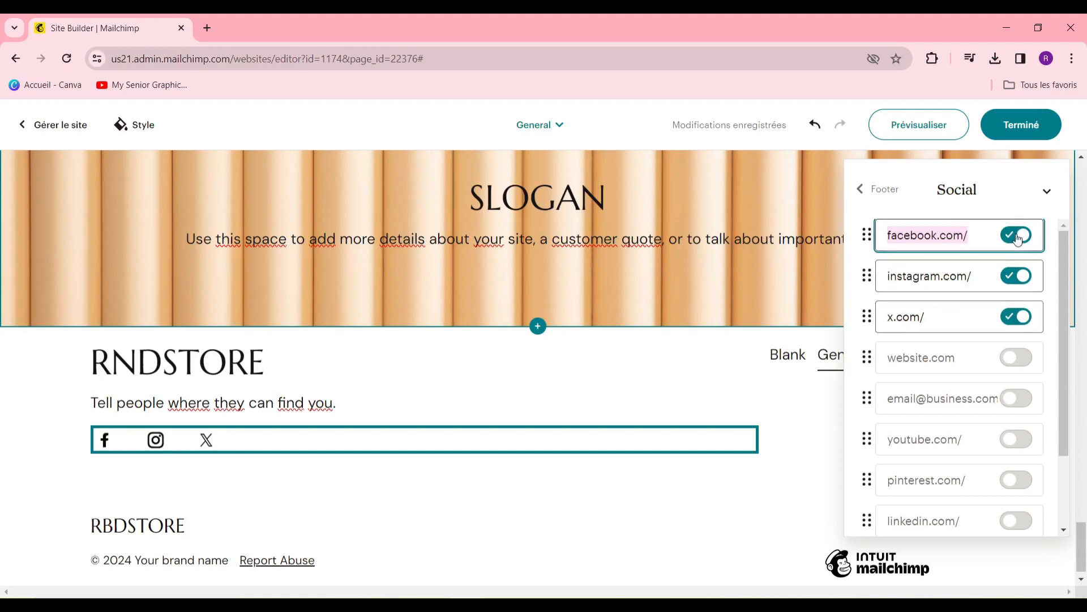
pyautogui.scroll(-2, 969, 431)
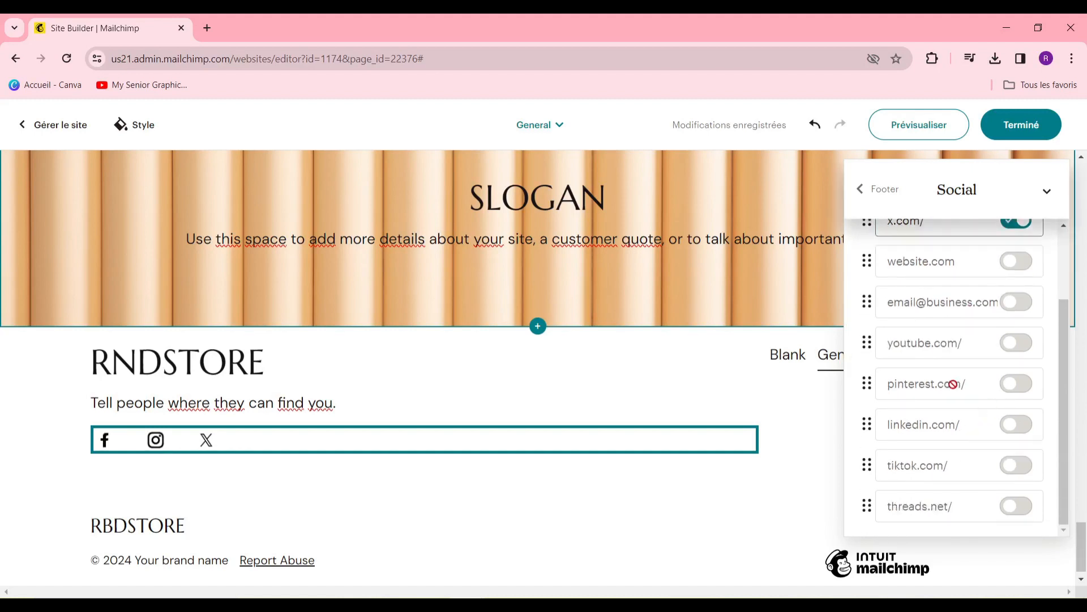
pyautogui.click(1017, 344)
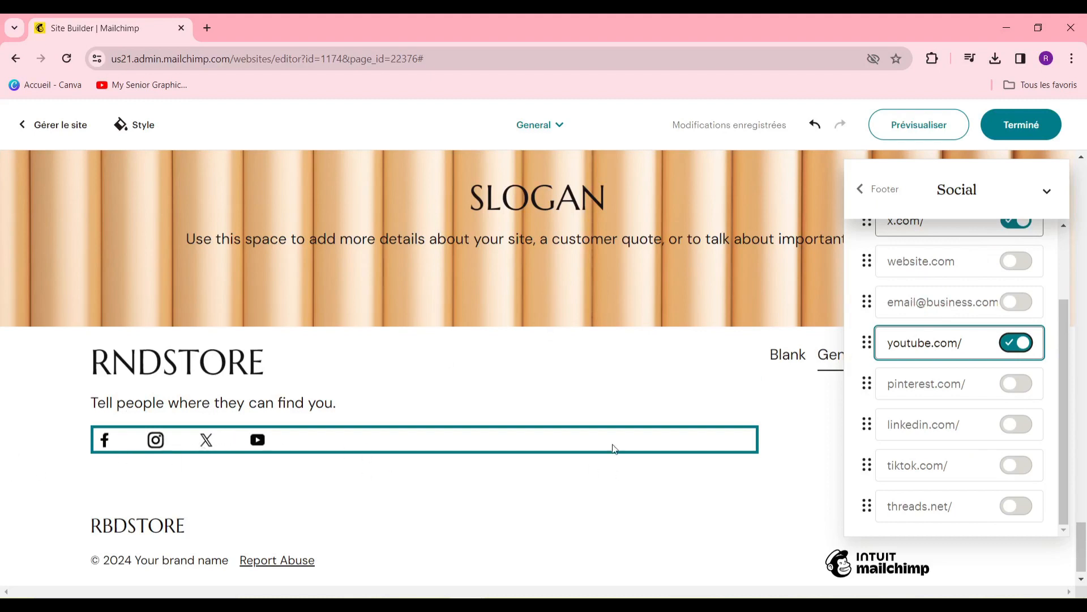
pyautogui.click(522, 499)
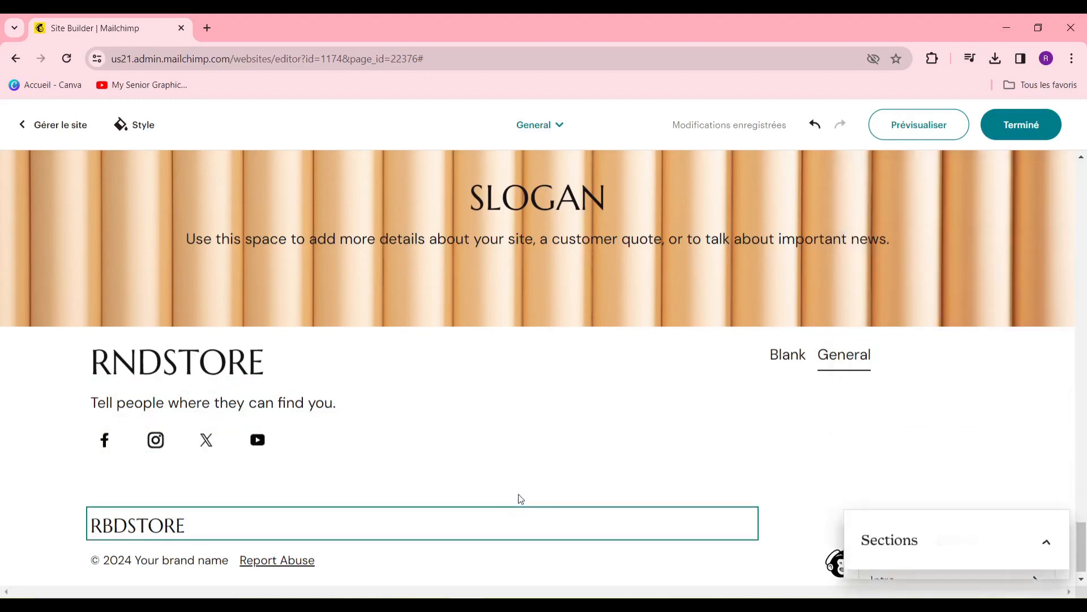
pyautogui.scroll(-1, 790, 440)
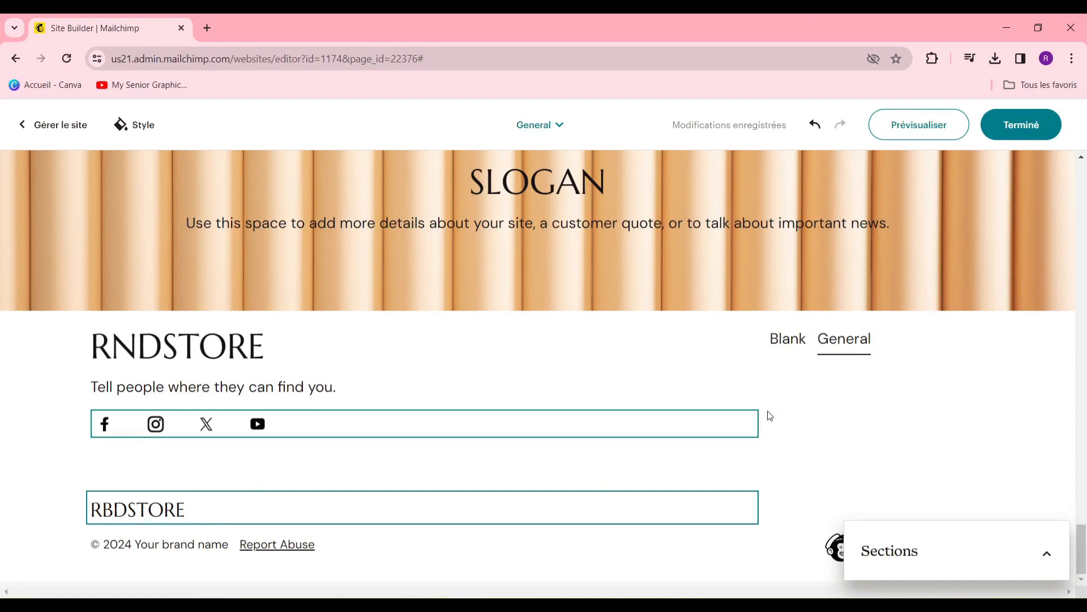
pyautogui.click(204, 564)
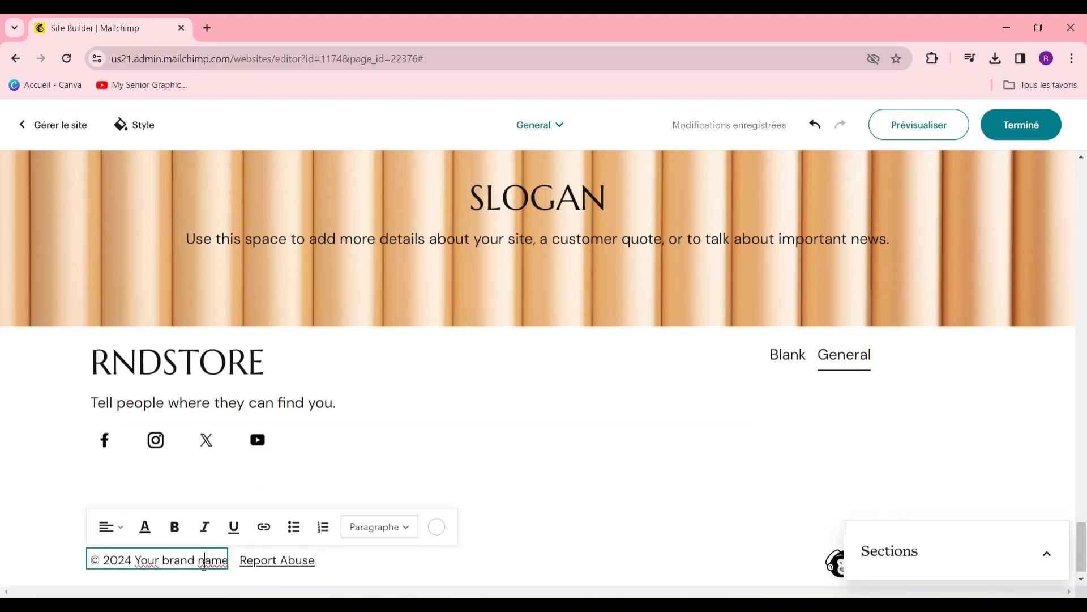
pyautogui.tripleClick(204, 564)
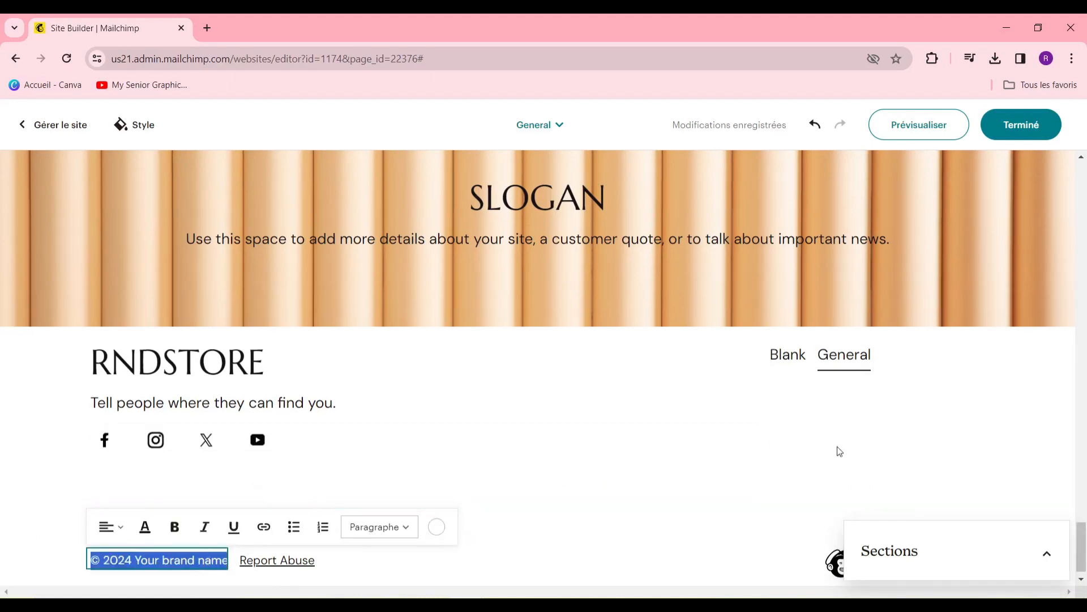
pyautogui.scroll(-1, 724, 430)
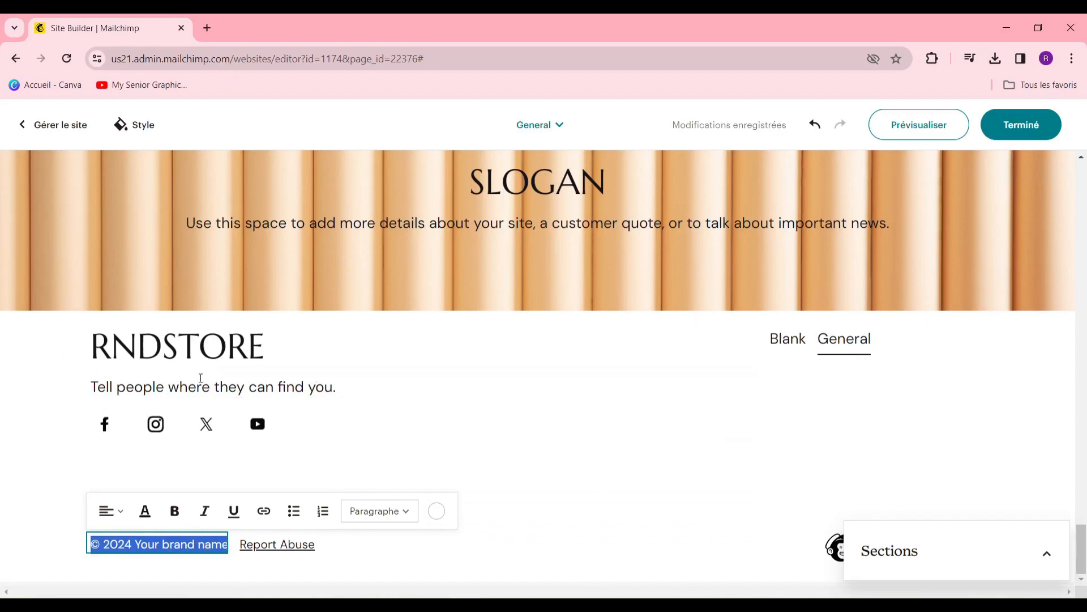
pyautogui.scroll(2, 510, 474)
pyautogui.scroll(-2, 506, 479)
# Preview the General page in desktop view and examine its sections from the opening heading down to the footer.
pyautogui.scroll(15, 615, 468)
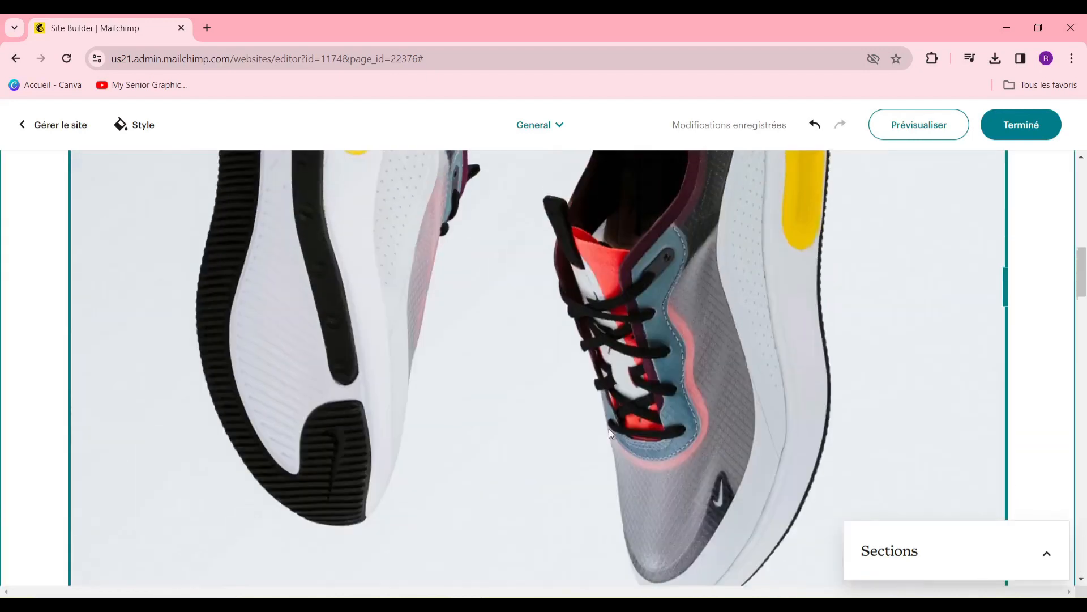
pyautogui.scroll(6, 610, 434)
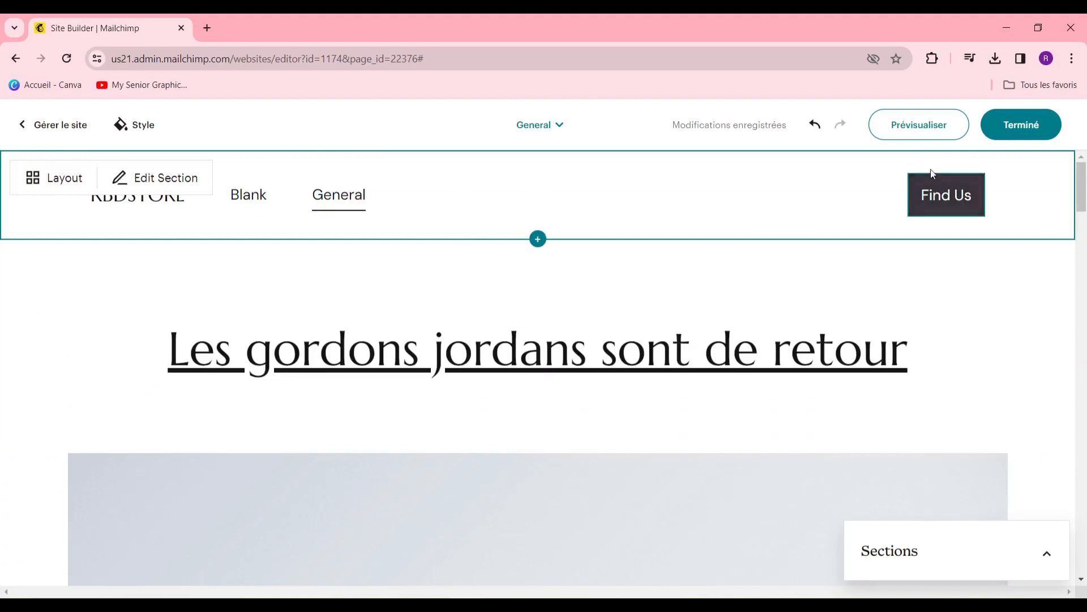
pyautogui.click(924, 127)
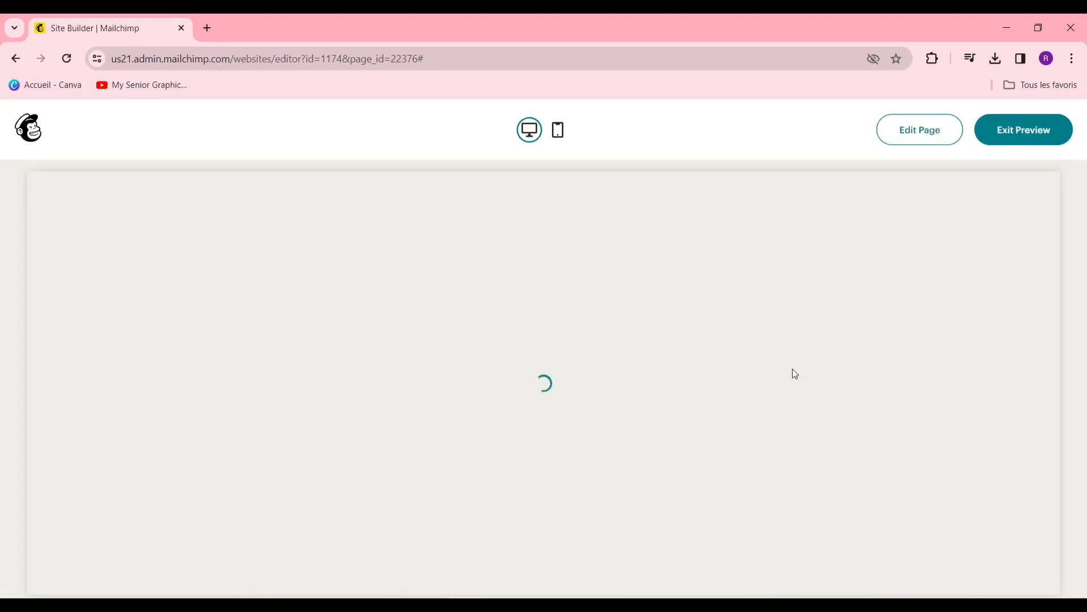
pyautogui.scroll(-10, 671, 344)
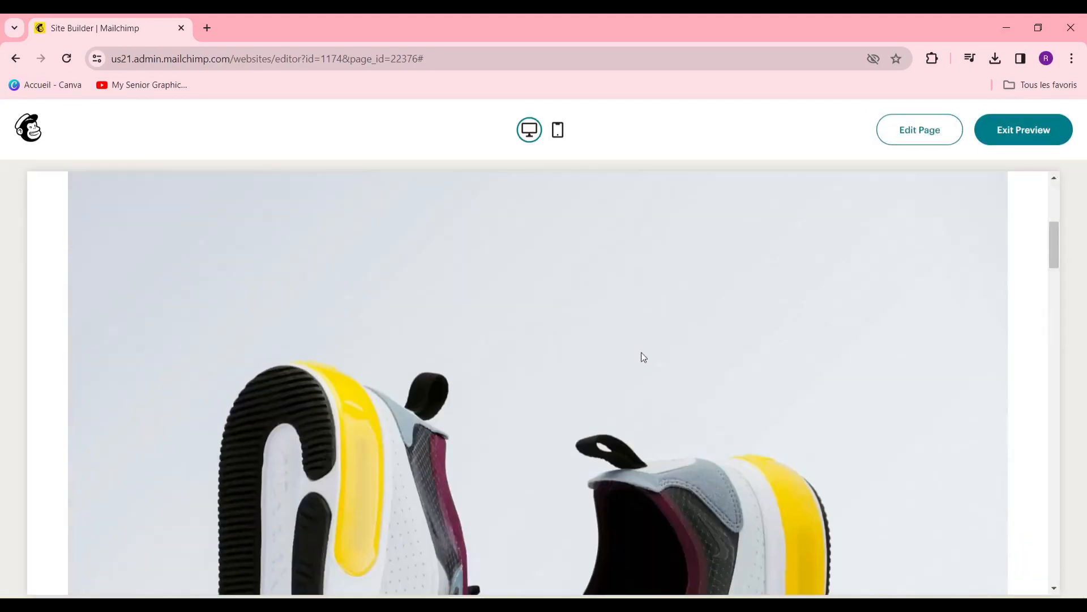
pyautogui.scroll(-8, 650, 375)
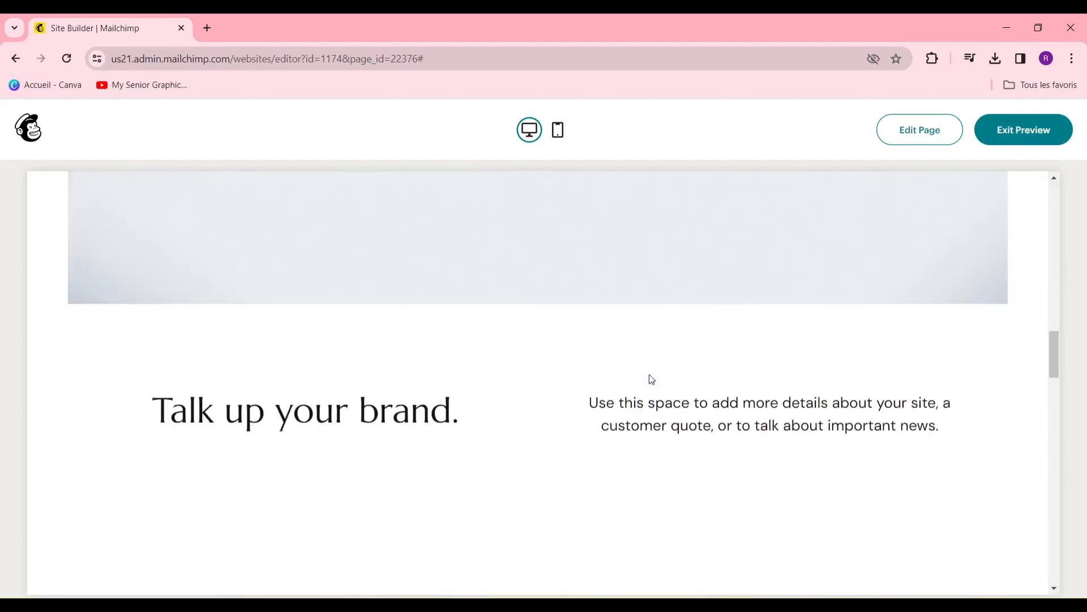
pyautogui.scroll(7, 650, 374)
pyautogui.scroll(-6, 651, 376)
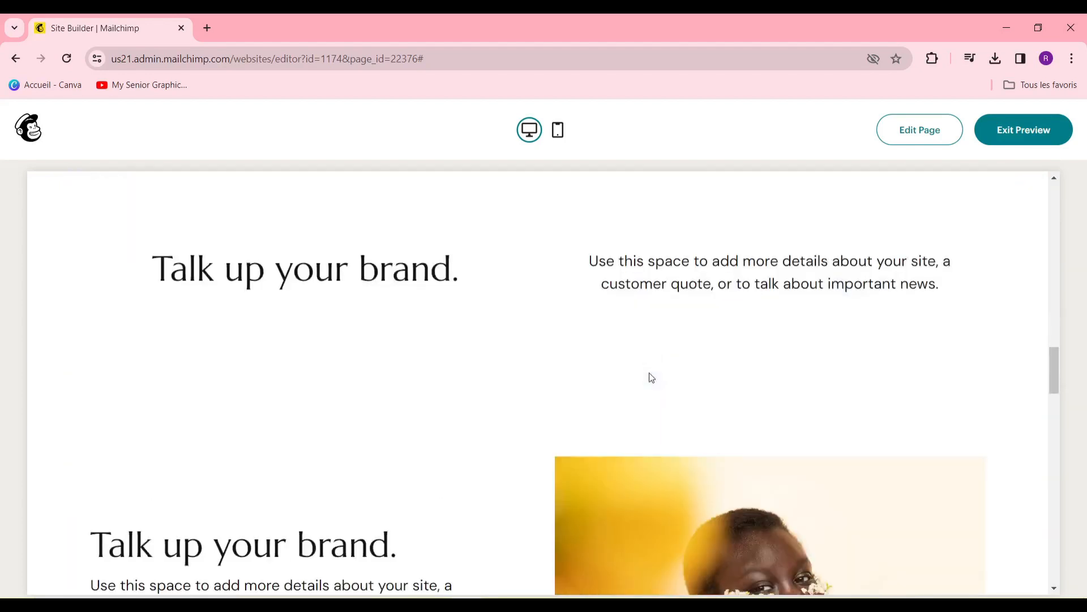
pyautogui.scroll(1, 651, 376)
pyautogui.scroll(-3, 662, 367)
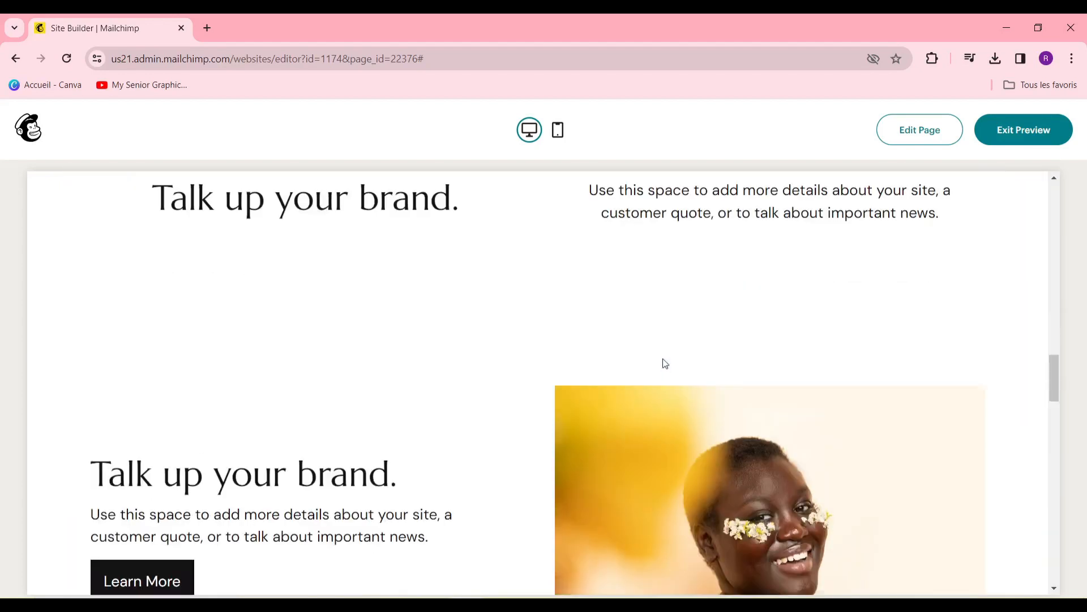
pyautogui.scroll(3, 663, 360)
pyautogui.scroll(-10, 667, 357)
pyautogui.scroll(-9, 667, 356)
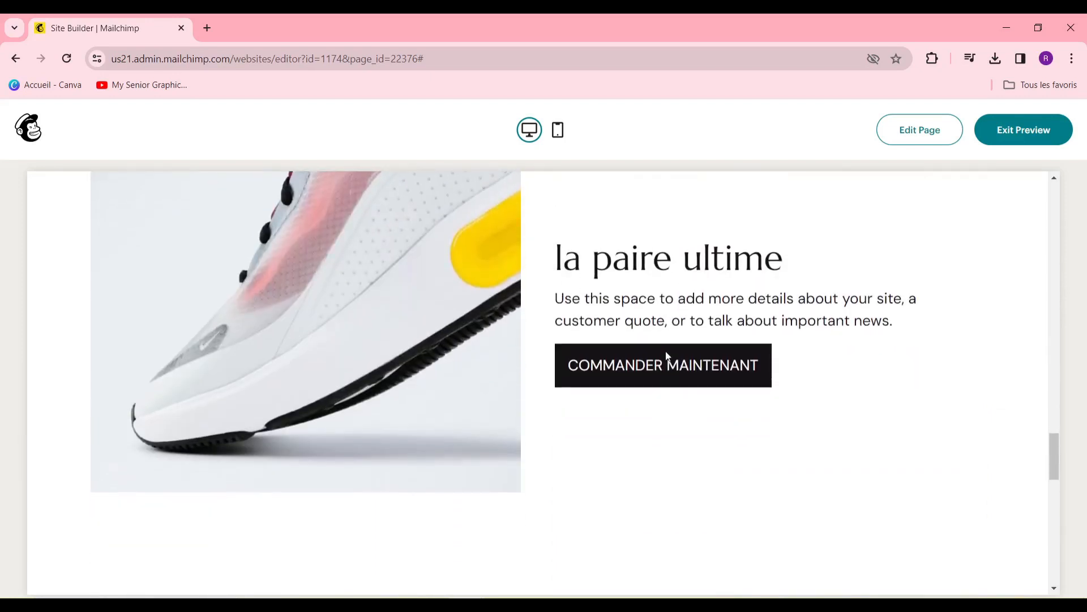
pyautogui.scroll(-9, 665, 357)
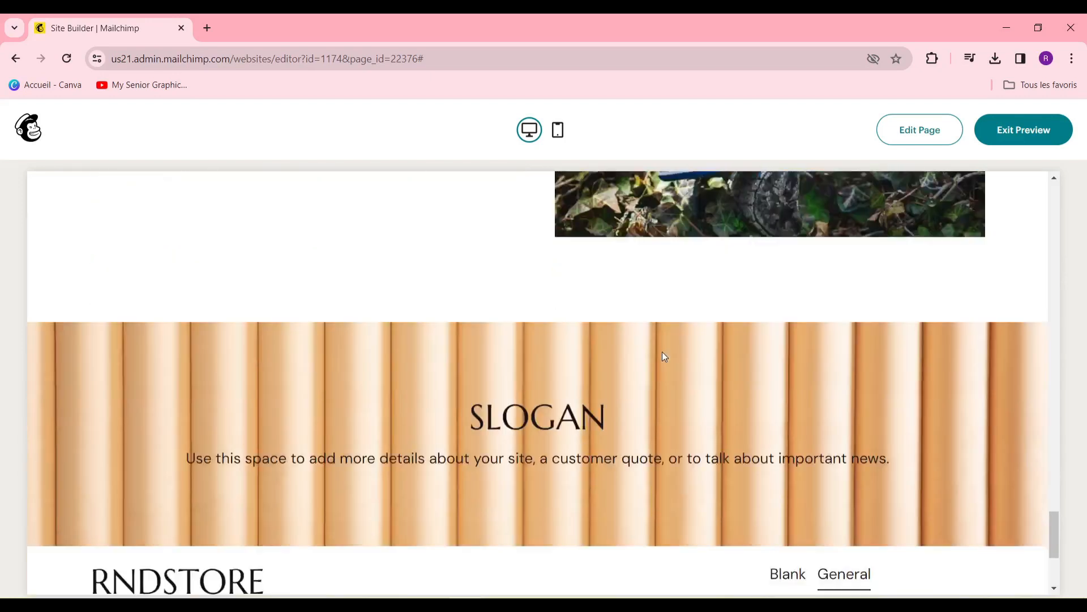
pyautogui.scroll(10, 665, 356)
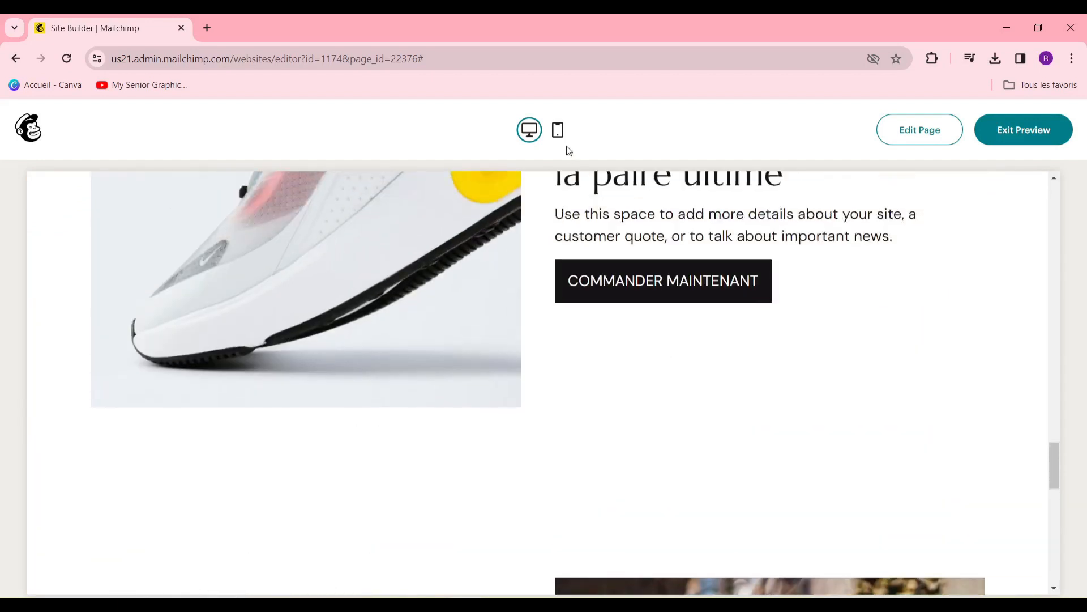
# Switch the preview to mobile view, check the product images, slogan and footer layout, and exit the preview.
pyautogui.click(557, 132)
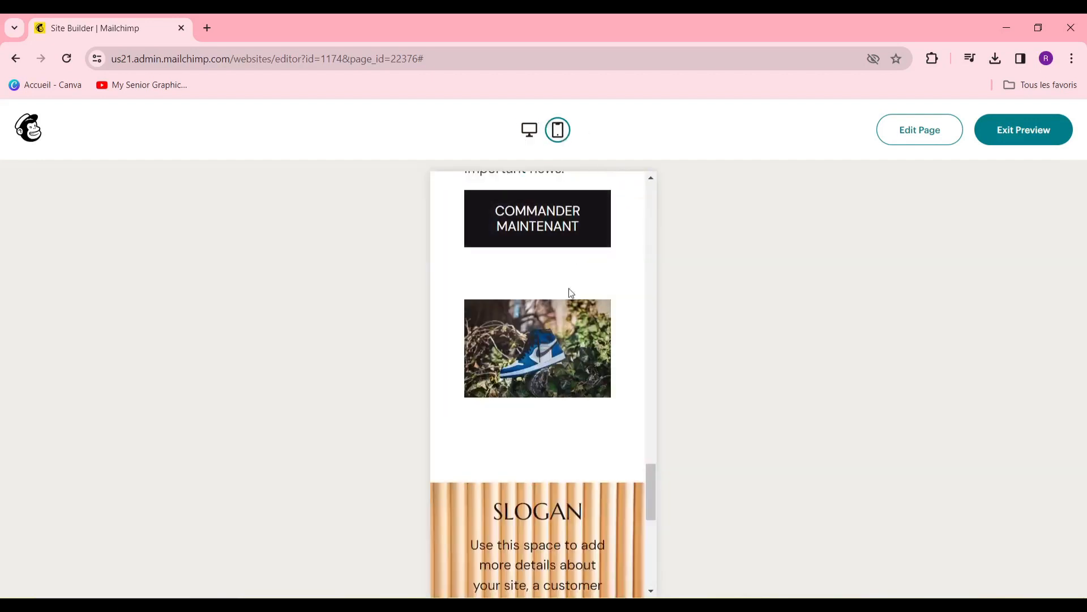
pyautogui.scroll(10, 569, 292)
pyautogui.scroll(5, 570, 282)
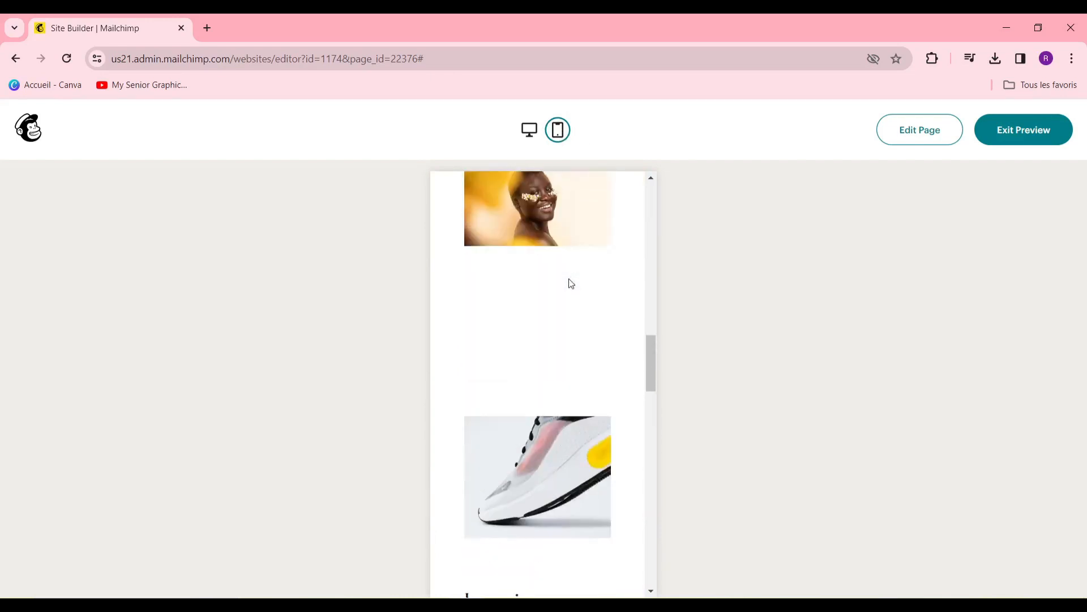
pyautogui.scroll(-10, 569, 278)
pyautogui.scroll(-10, 571, 278)
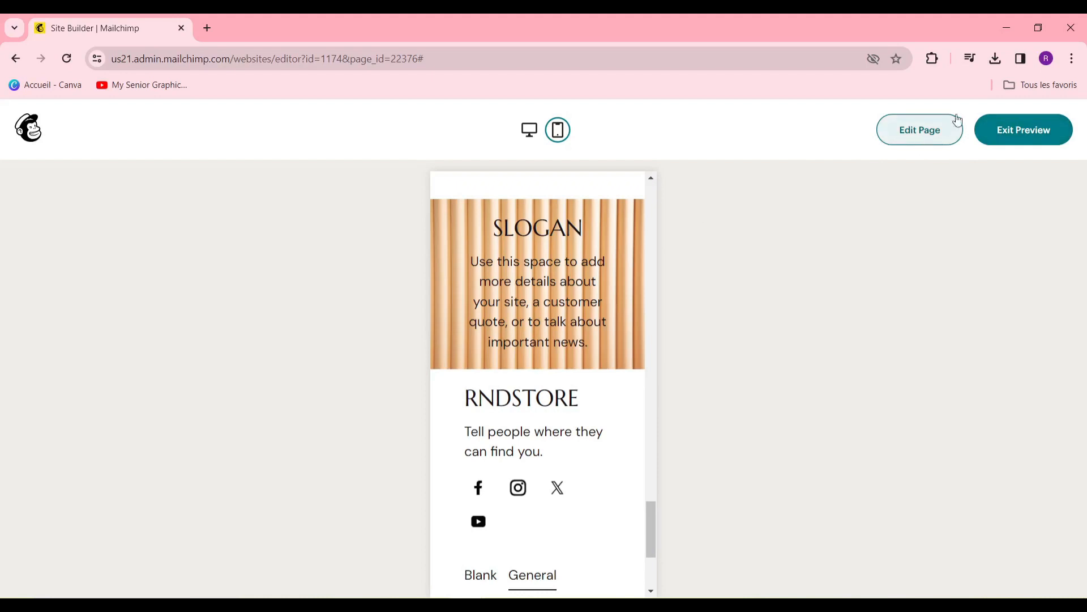
pyautogui.click(1032, 139)
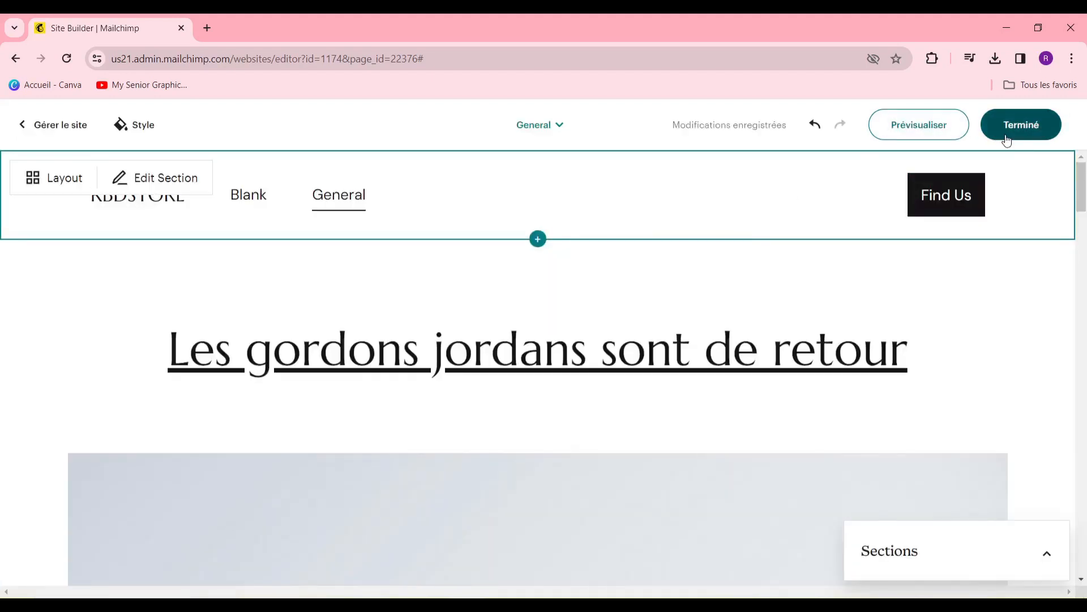
# Finish editing the General page and review the Home, Blank and General pages in the site overview.
pyautogui.click(1030, 136)
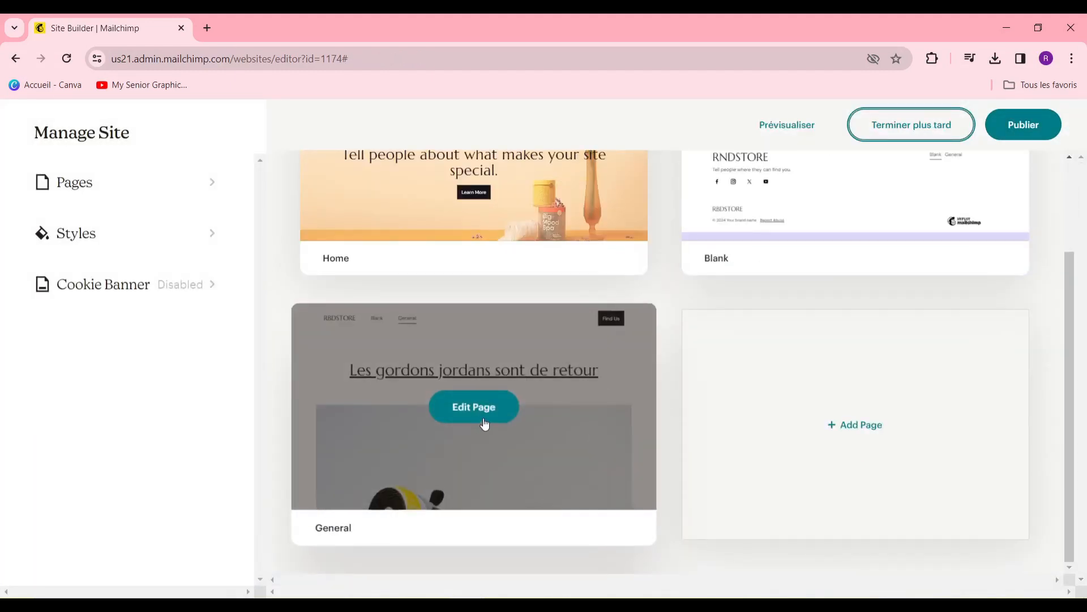
pyautogui.scroll(3, 503, 391)
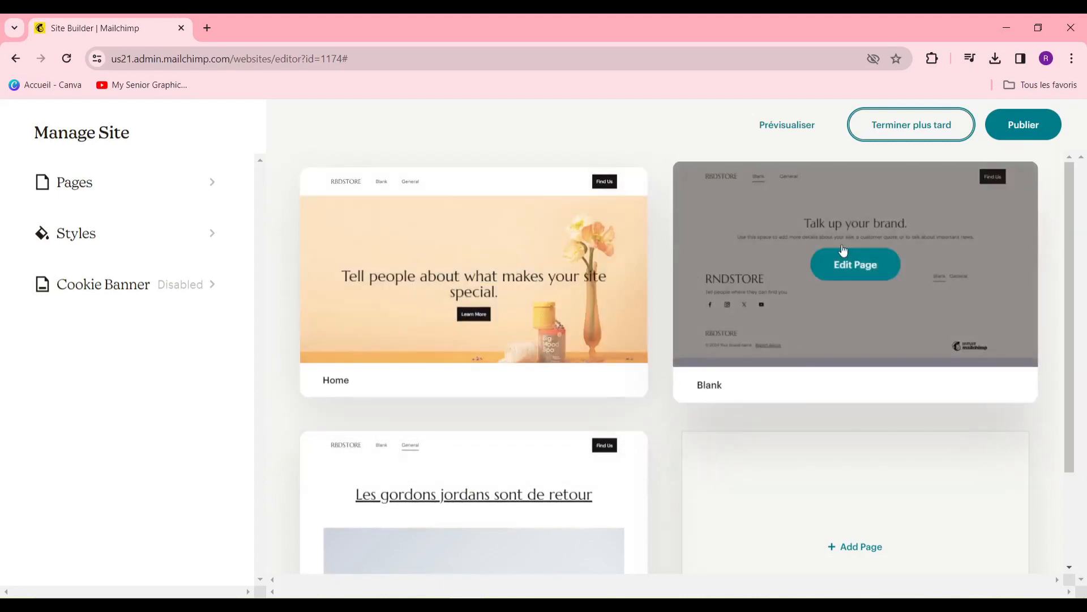
pyautogui.scroll(-2, 567, 306)
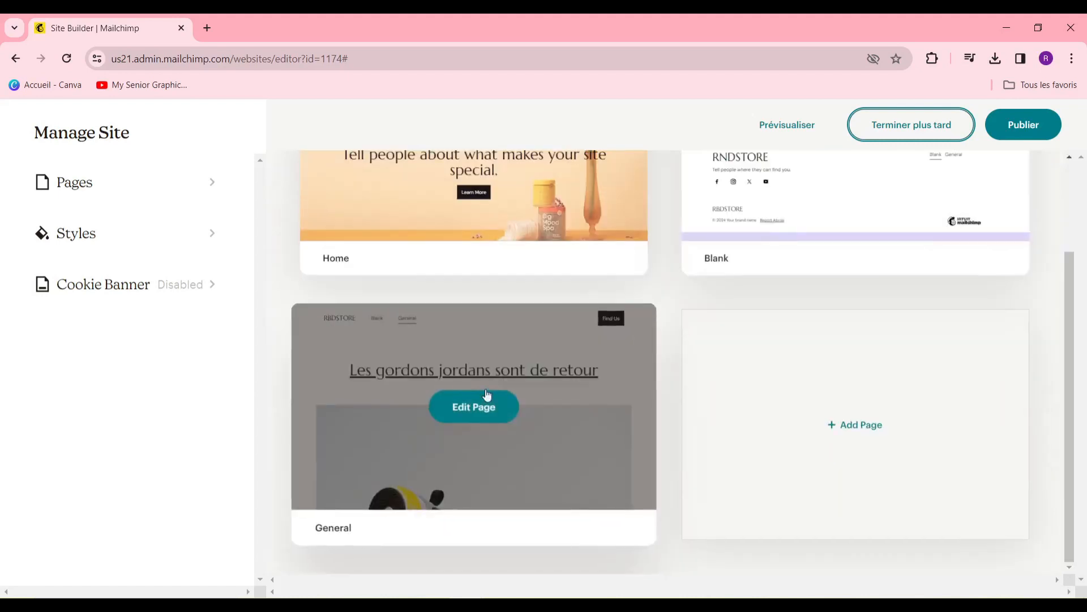